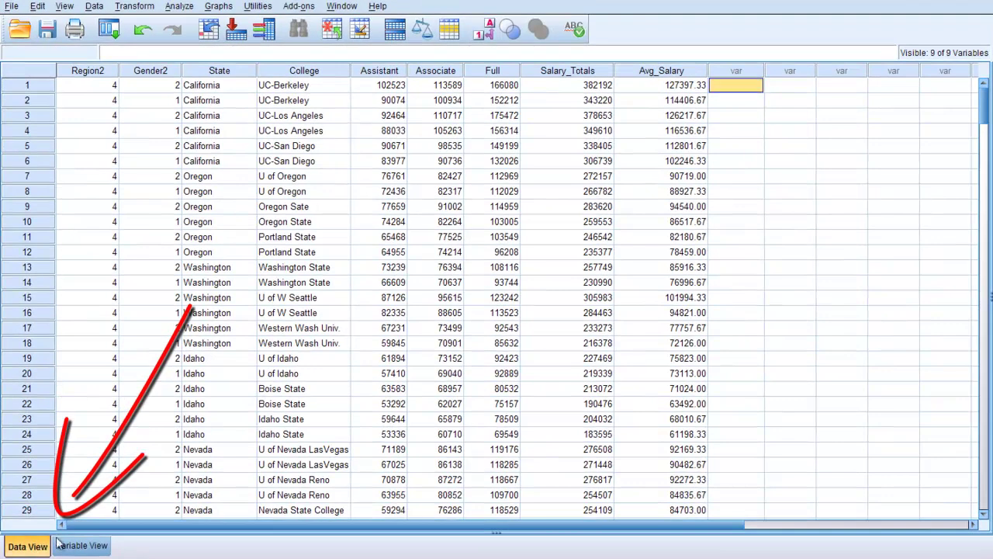
Step: Switch the Data Editor to Variable View to see the nine variable definitions
{"action": "left_click", "coordinate": [112, 507]}
{"action": "left_click", "coordinate": [27, 545]}
{"action": "left_click", "coordinate": [82, 547]}
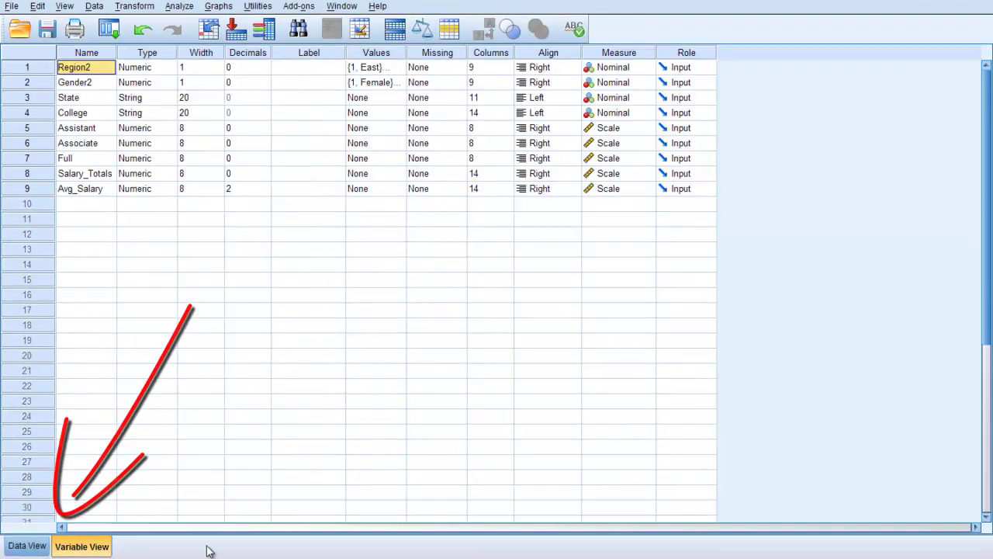
{"action": "left_click", "coordinate": [28, 549]}
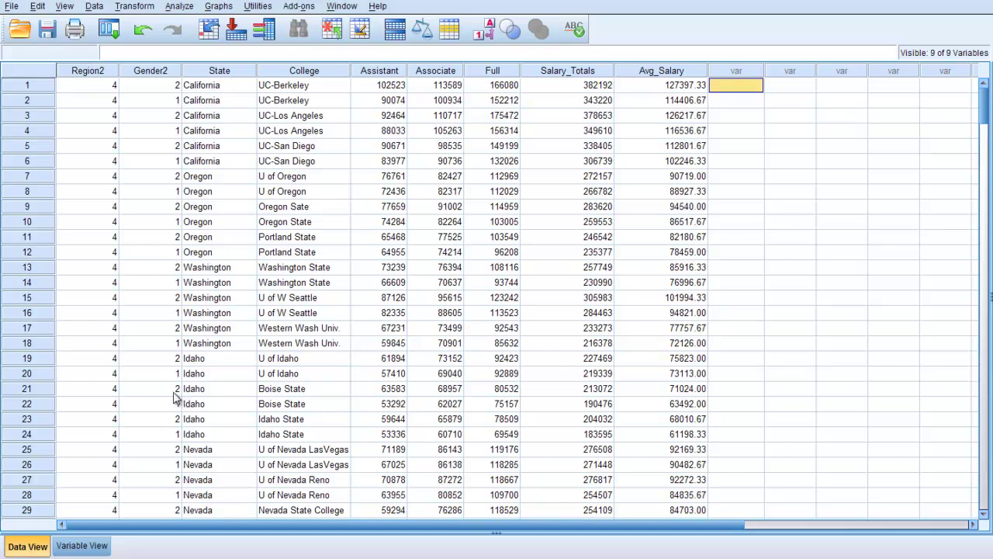
{"action": "left_click", "coordinate": [37, 192]}
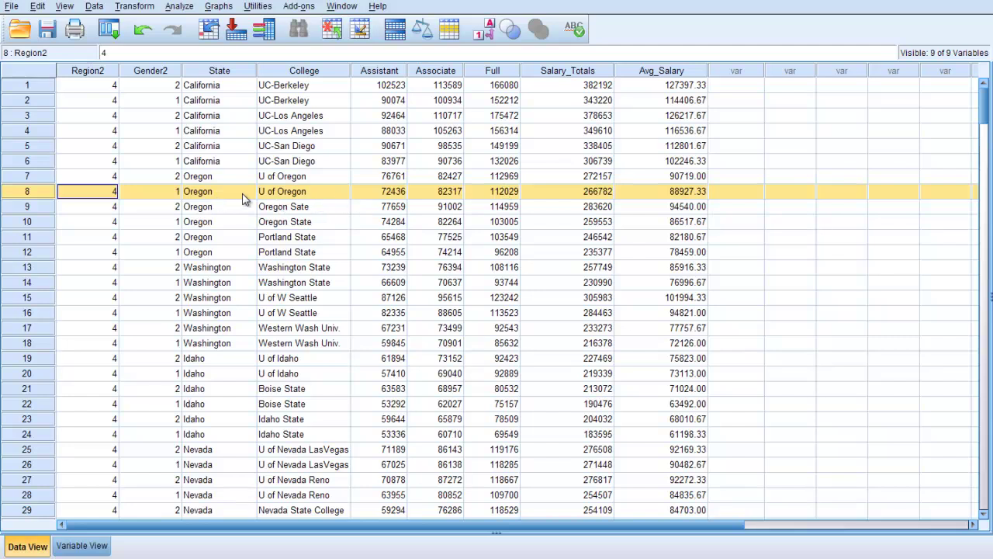
{"action": "left_click", "coordinate": [27, 222]}
{"action": "left_click", "coordinate": [27, 237]}
{"action": "left_click", "coordinate": [27, 252]}
{"action": "left_click", "coordinate": [27, 267]}
{"action": "left_click", "coordinate": [27, 282]}
{"action": "left_click", "coordinate": [28, 298]}
{"action": "left_click", "coordinate": [27, 312]}
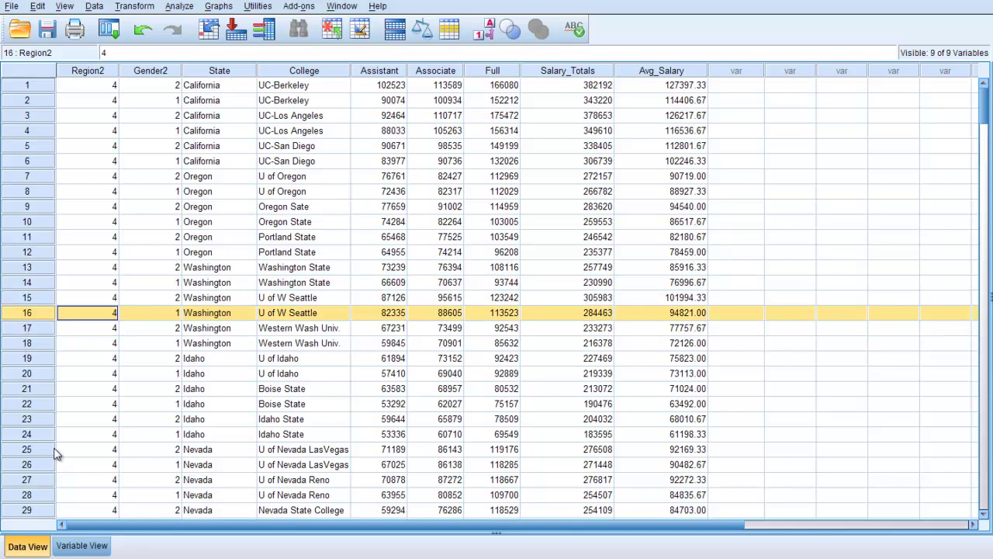
{"action": "left_click", "coordinate": [69, 546]}
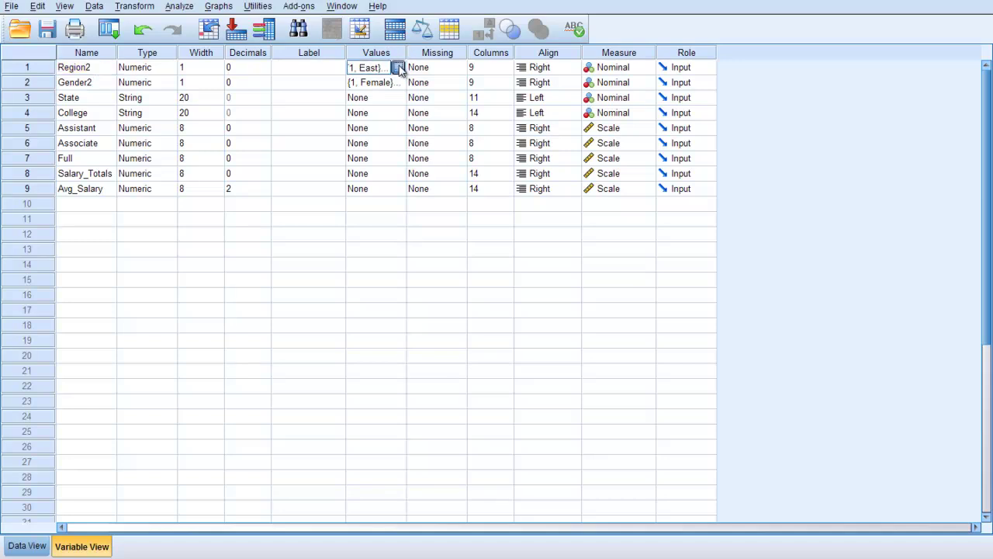
Step: Check the Region2 and Gender2 value labels (1 = Female, 2 = Male) unchanged, then return to Data View
{"action": "left_click", "coordinate": [381, 69]}
{"action": "left_click", "coordinate": [399, 68]}
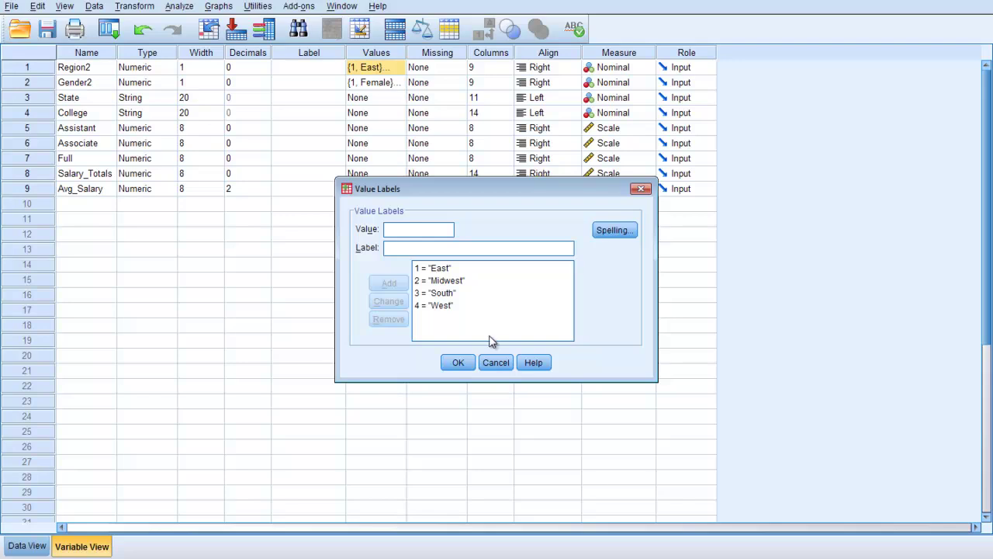
{"action": "left_click", "coordinate": [495, 364]}
{"action": "left_click", "coordinate": [397, 82]}
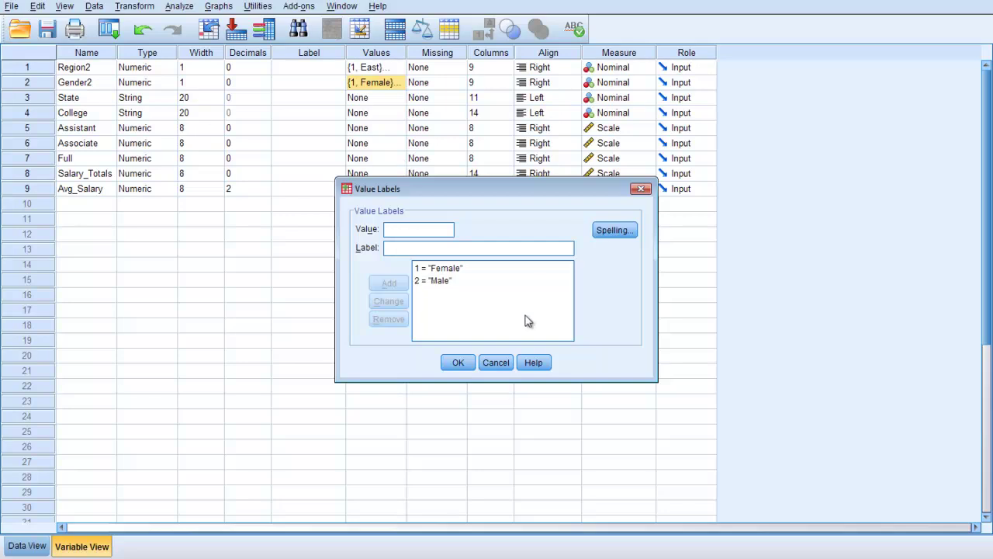
{"action": "left_click", "coordinate": [496, 364]}
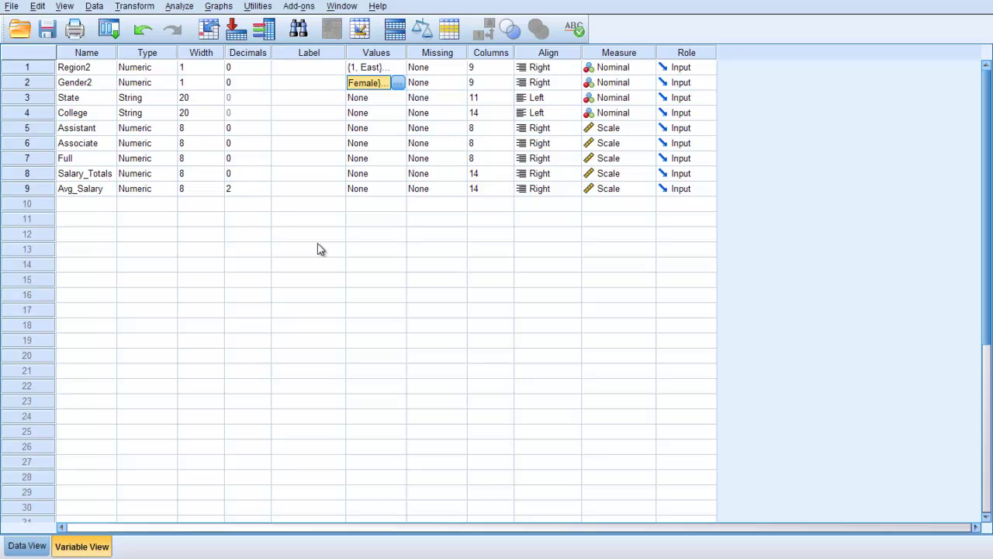
{"action": "left_click", "coordinate": [27, 546]}
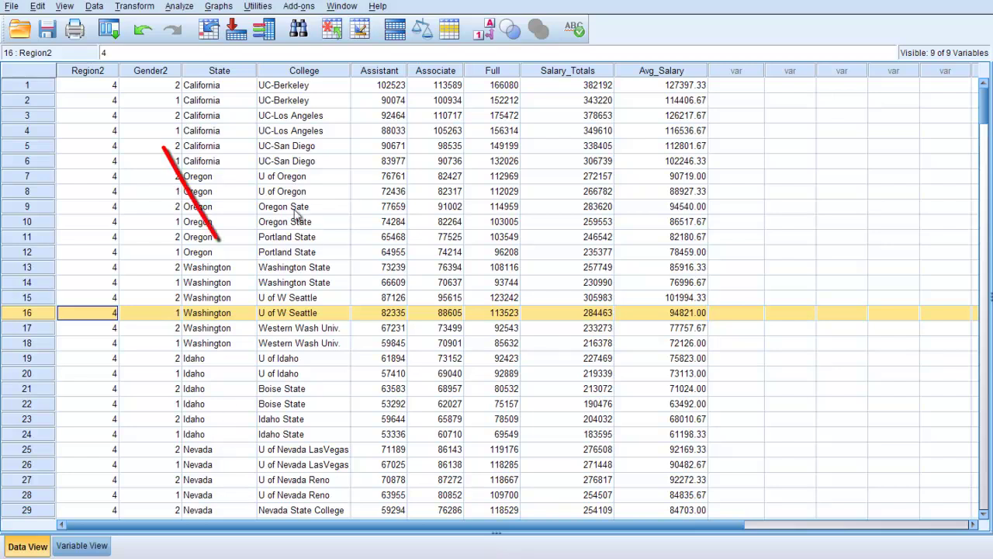
Step: Open Select Cases from the Data menu and choose 'If condition is satisfied'
{"action": "left_click", "coordinate": [93, 8]}
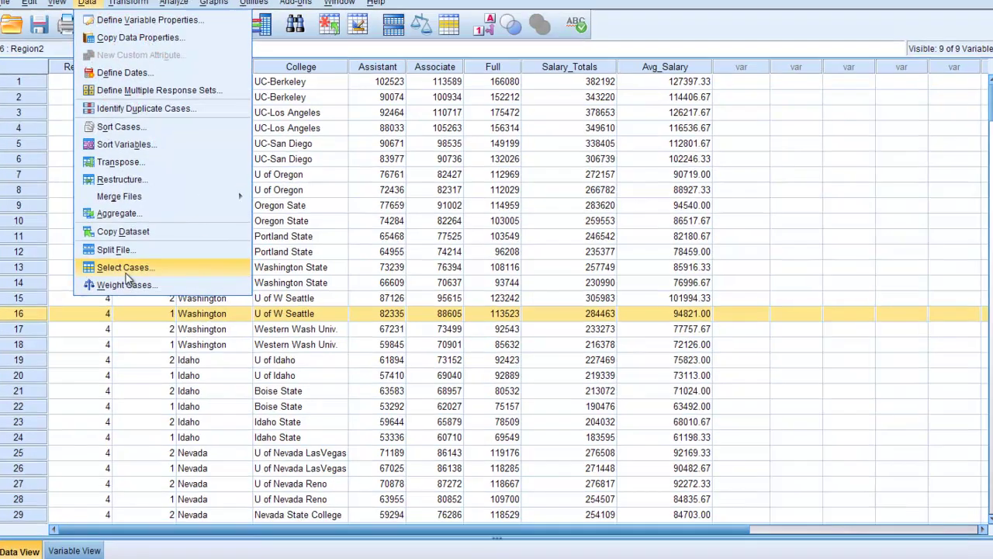
{"action": "left_click", "coordinate": [125, 273]}
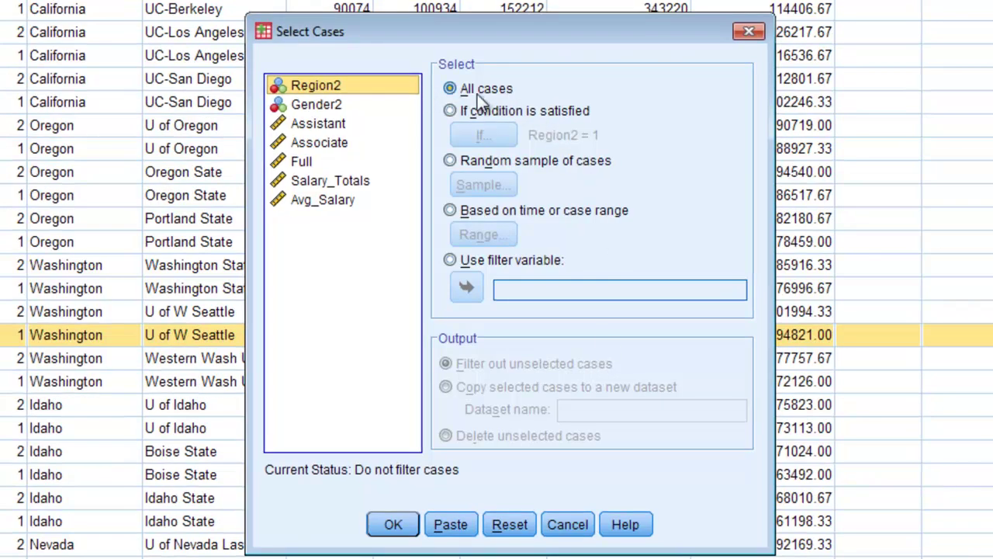
{"action": "left_click", "coordinate": [475, 111]}
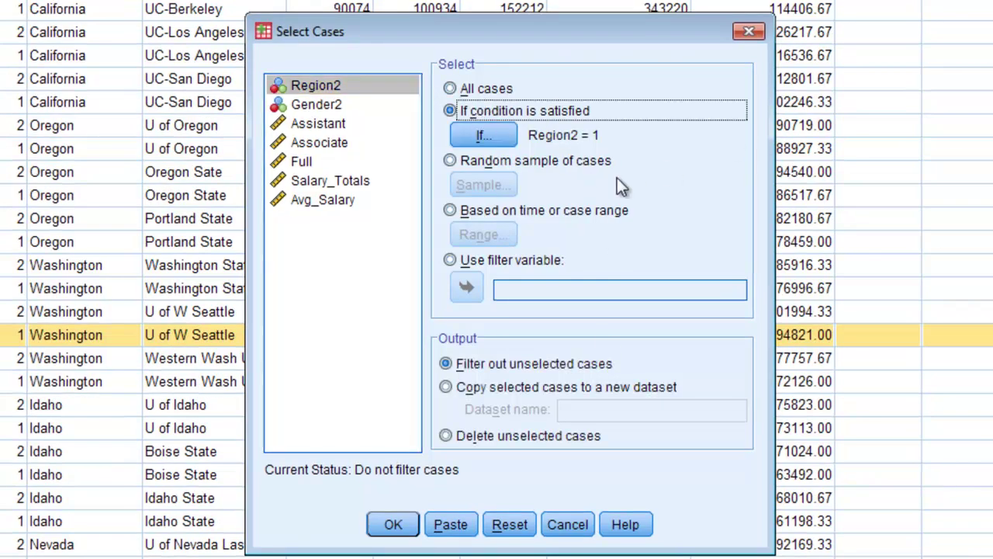
{"action": "left_click", "coordinate": [484, 137]}
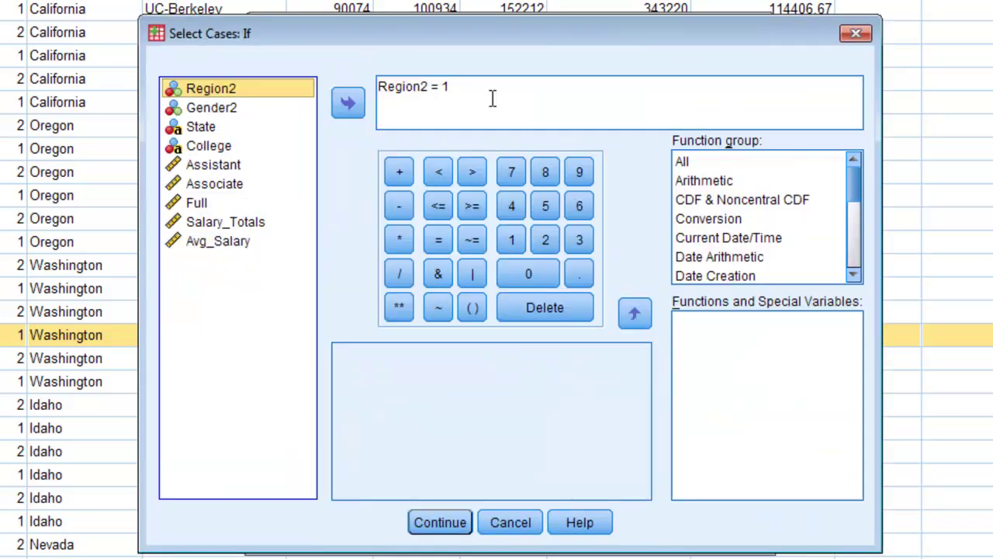
{"action": "left_click", "coordinate": [489, 85]}
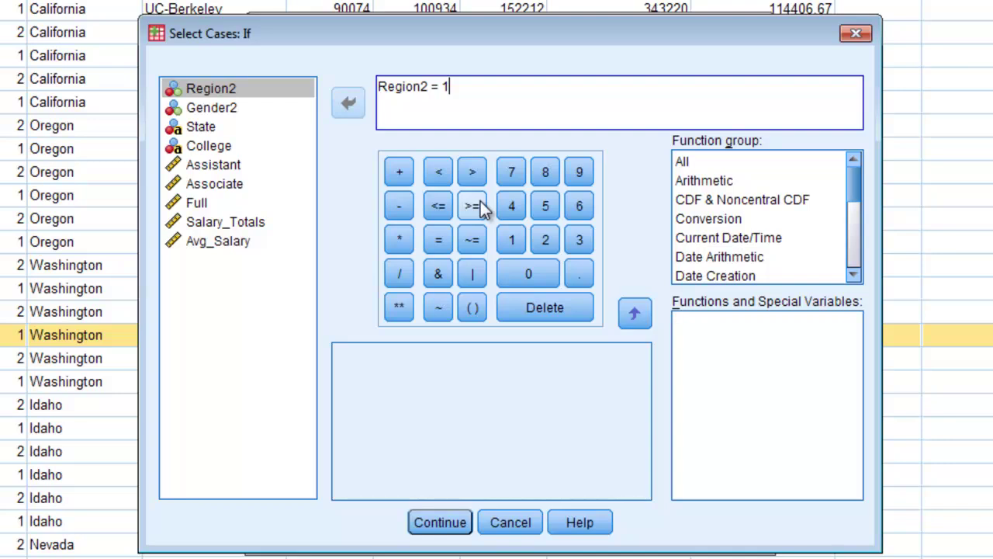
{"action": "key", "text": "BackSpace"}
{"action": "key", "text": "BackSpace"}
{"action": "key", "text": "BackSpace"}
{"action": "key", "text": "BackSpace"}
{"action": "key", "text": "BackSpace"}
{"action": "key", "text": "BackSpace"}
{"action": "key", "text": "BackSpace"}
{"action": "key", "text": "BackSpace"}
{"action": "key", "text": "BackSpace"}
{"action": "key", "text": "BackSpace"}
{"action": "key", "text": "BackSpace"}
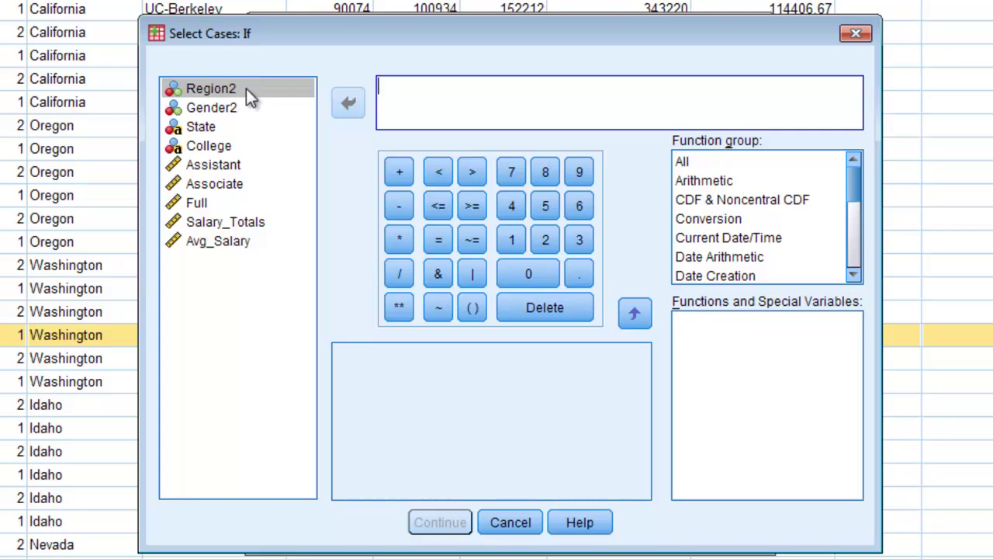
{"action": "left_click", "coordinate": [346, 105]}
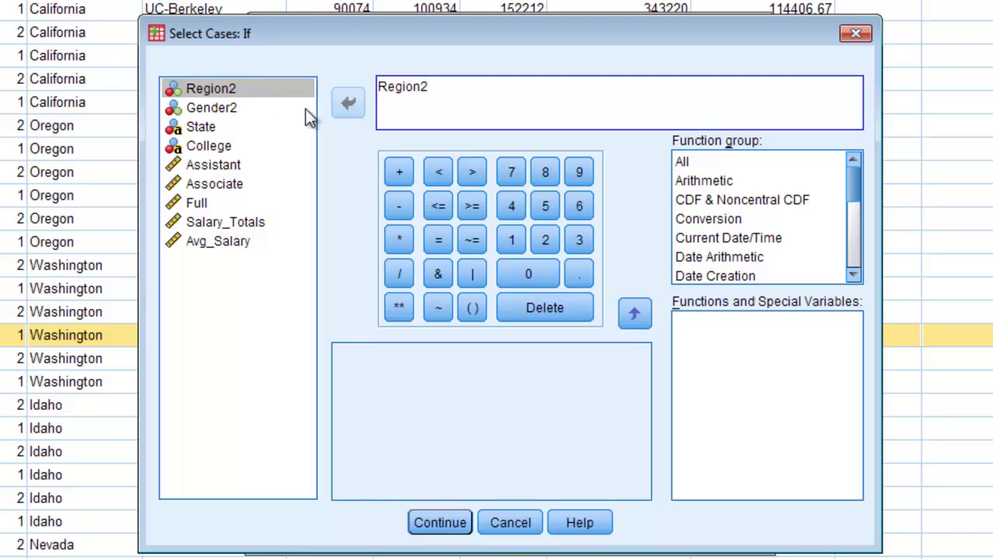
{"action": "left_click", "coordinate": [432, 243]}
{"action": "type", "text": "1"}
{"action": "left_click", "coordinate": [435, 522]}
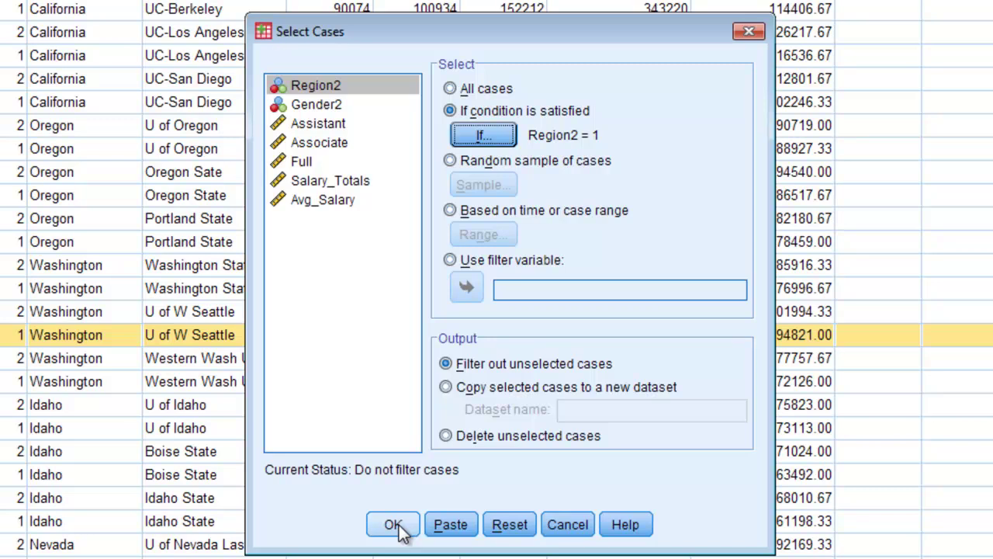
Step: Paste the case selection syntax and delete the old filter and T-TEST lines
{"action": "left_click", "coordinate": [450, 526]}
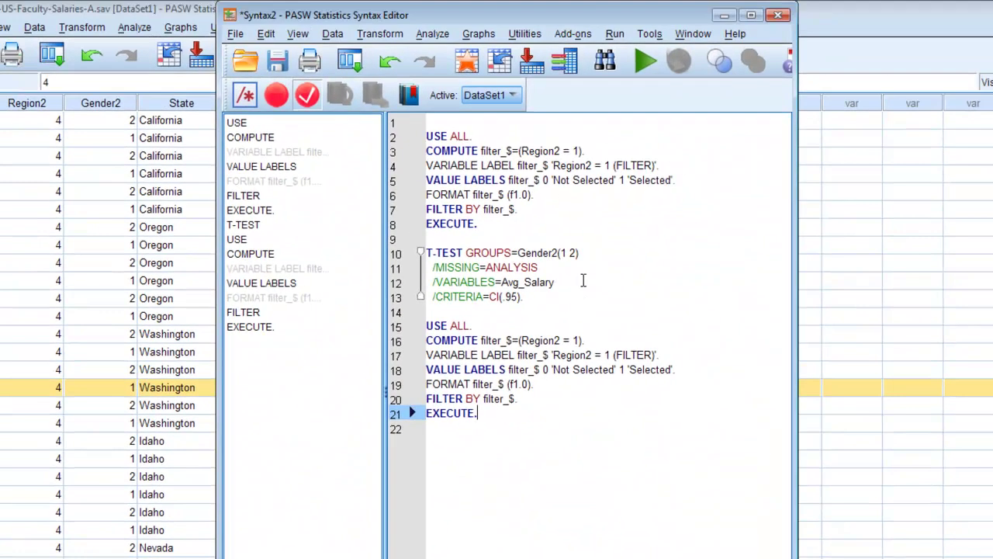
{"action": "left_click_drag", "start_coordinate": [582, 296], "coordinate": [429, 123]}
{"action": "key", "text": "Delete"}
{"action": "key", "text": "Delete"}
Step: Run the Region2 = 1 filter commands and discard the resulting output unsaved
{"action": "left_click_drag", "start_coordinate": [480, 225], "coordinate": [423, 137]}
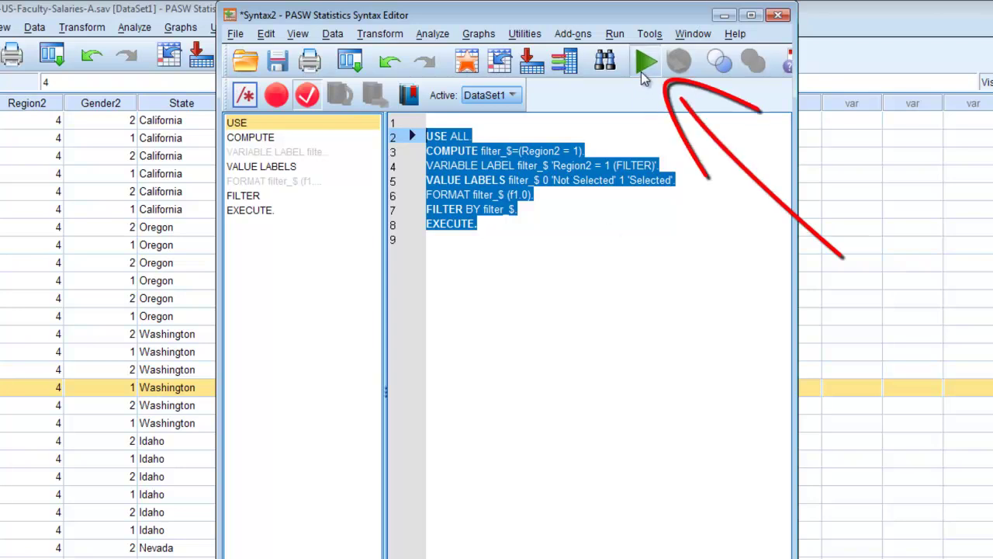
{"action": "key", "text": "ctrl+r"}
{"action": "left_click", "coordinate": [486, 15]}
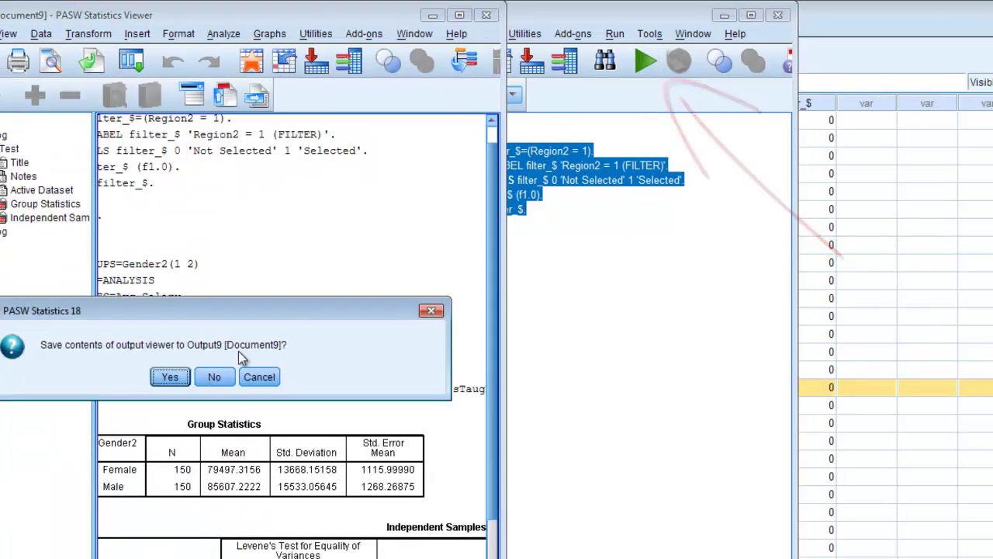
{"action": "left_click", "coordinate": [210, 378]}
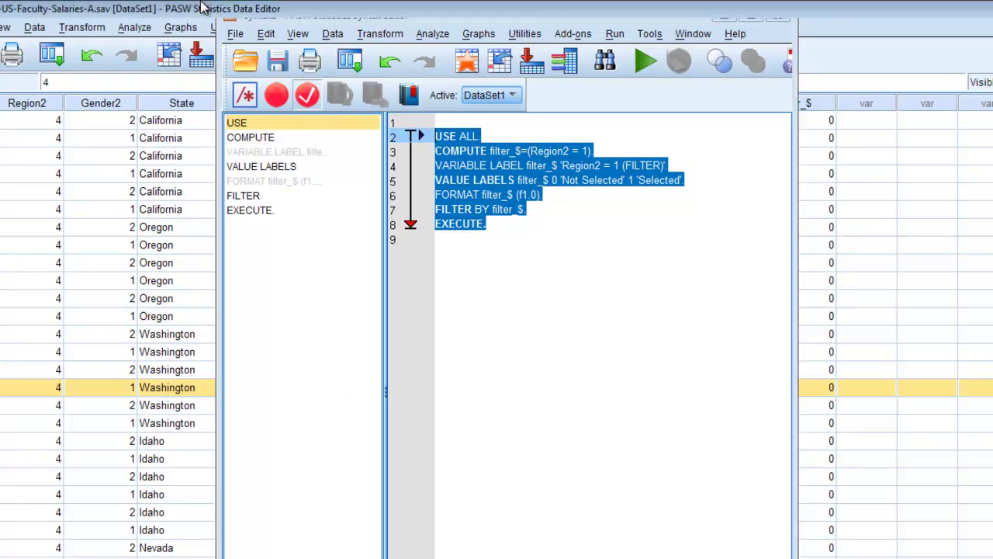
{"action": "left_click", "coordinate": [210, 11]}
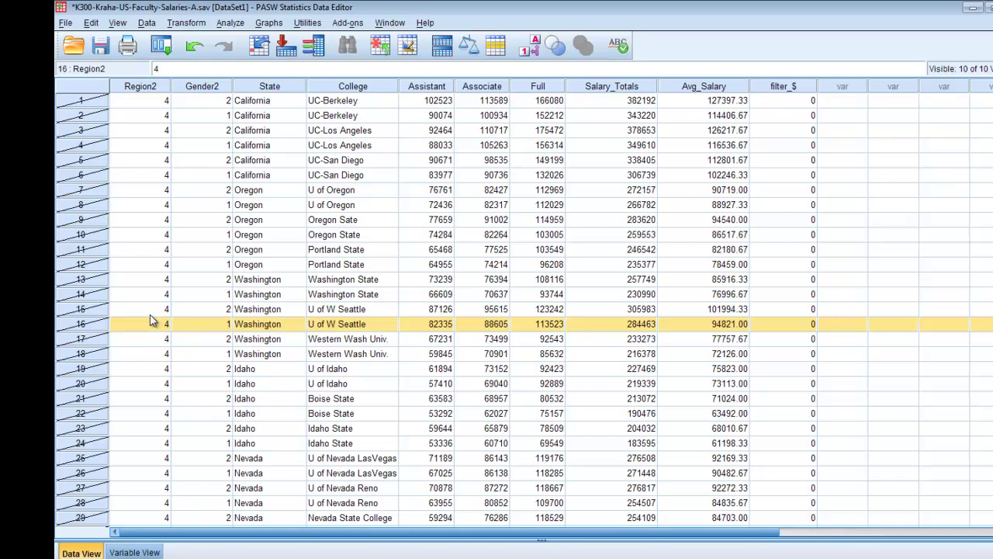
{"action": "scroll", "coordinate": [152, 321], "scroll_direction": "down", "scroll_amount": 20}
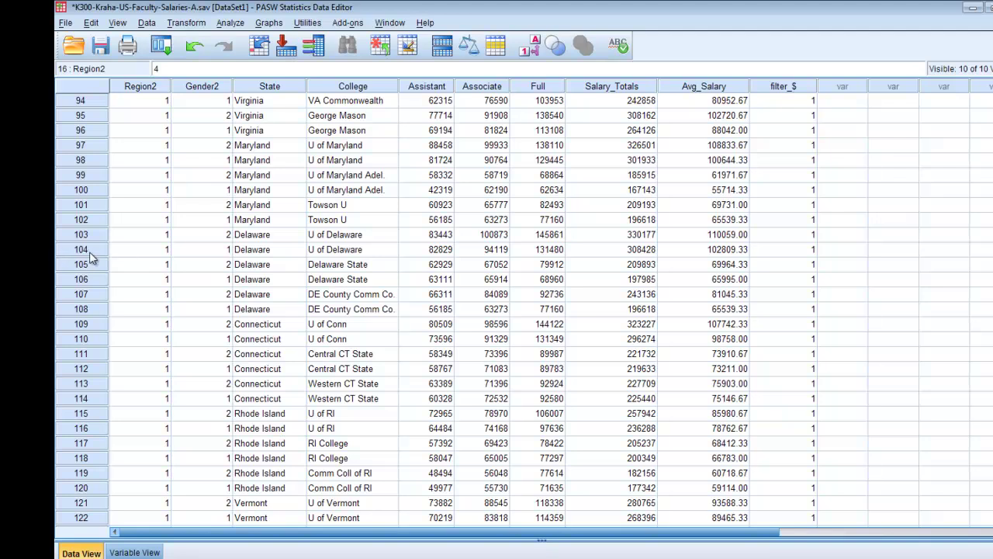
{"action": "scroll", "coordinate": [167, 254], "scroll_direction": "down", "scroll_amount": 7}
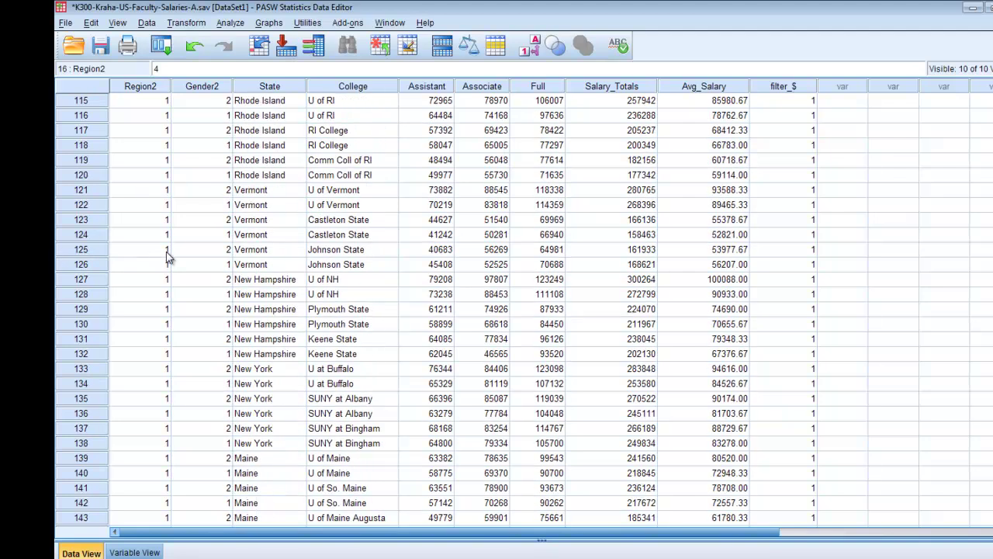
{"action": "scroll", "coordinate": [167, 254], "scroll_direction": "down", "scroll_amount": 20}
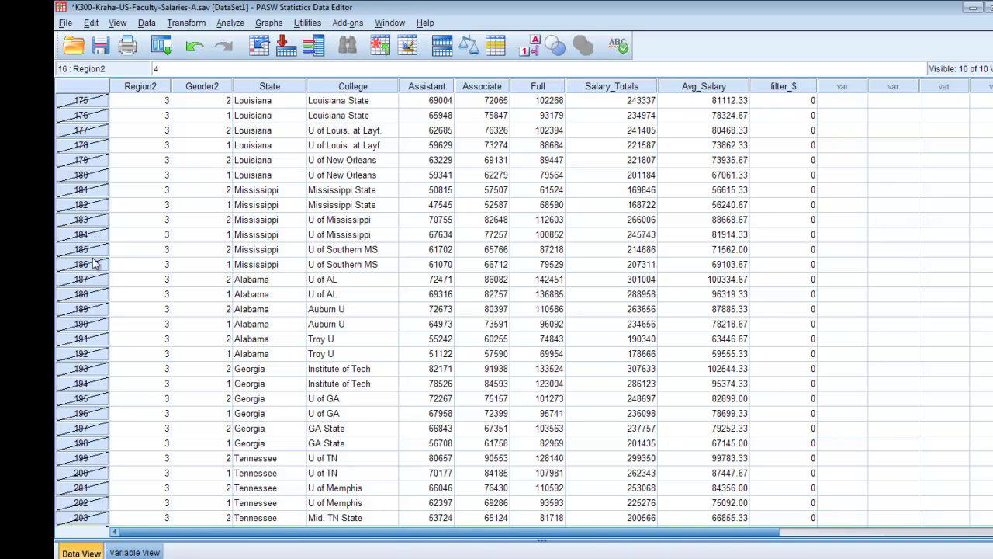
{"action": "scroll", "coordinate": [92, 263], "scroll_direction": "down", "scroll_amount": 20}
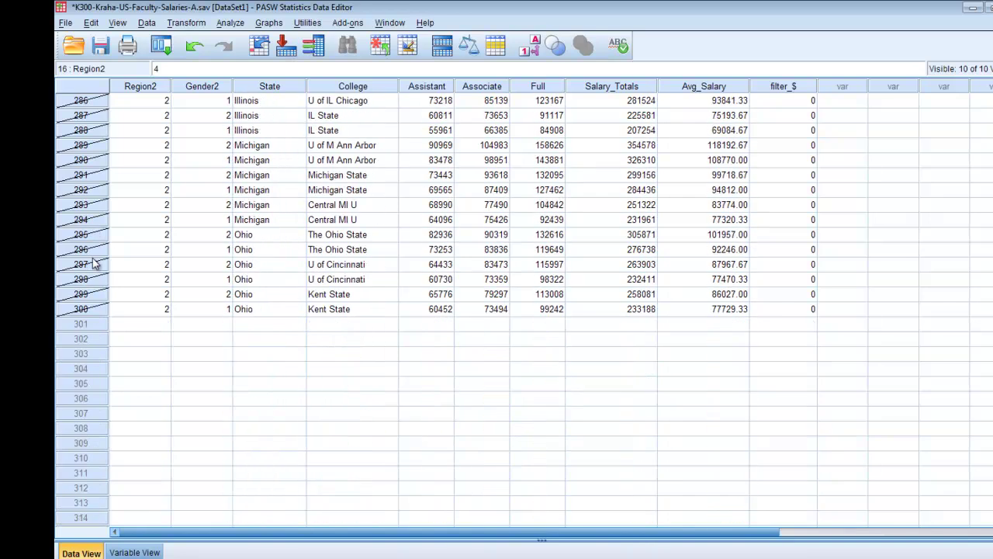
{"action": "scroll", "coordinate": [495, 416], "scroll_direction": "up", "scroll_amount": 20}
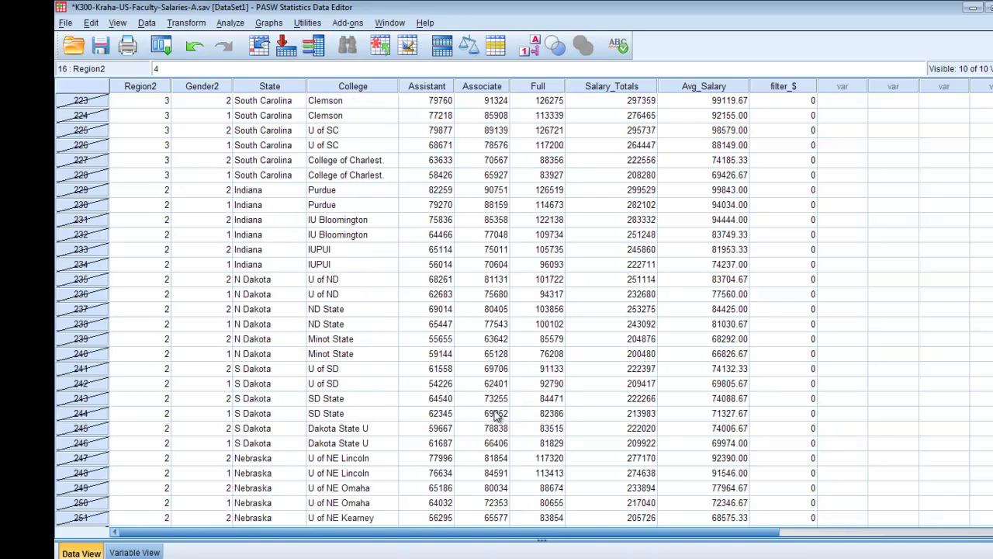
Step: Set Select Cases to All cases and discard the resulting log output unsaved
{"action": "scroll", "coordinate": [495, 411], "scroll_direction": "up", "scroll_amount": 20}
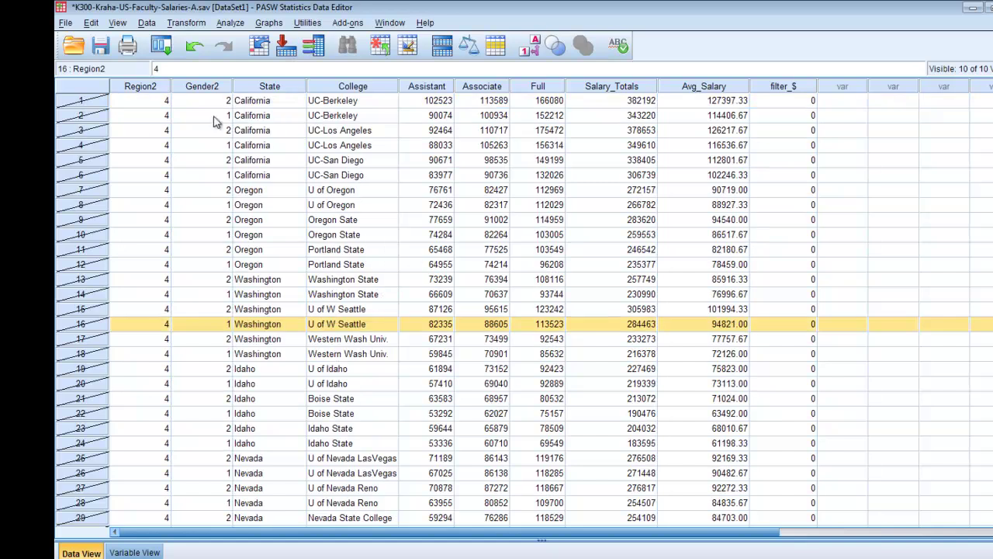
{"action": "left_click", "coordinate": [147, 22]}
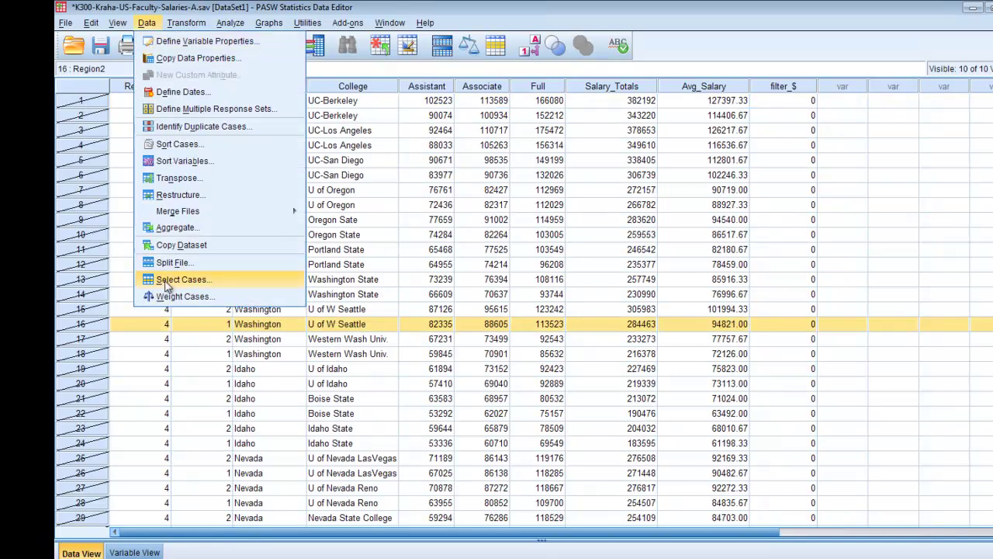
{"action": "left_click", "coordinate": [177, 279]}
{"action": "left_click", "coordinate": [520, 167]}
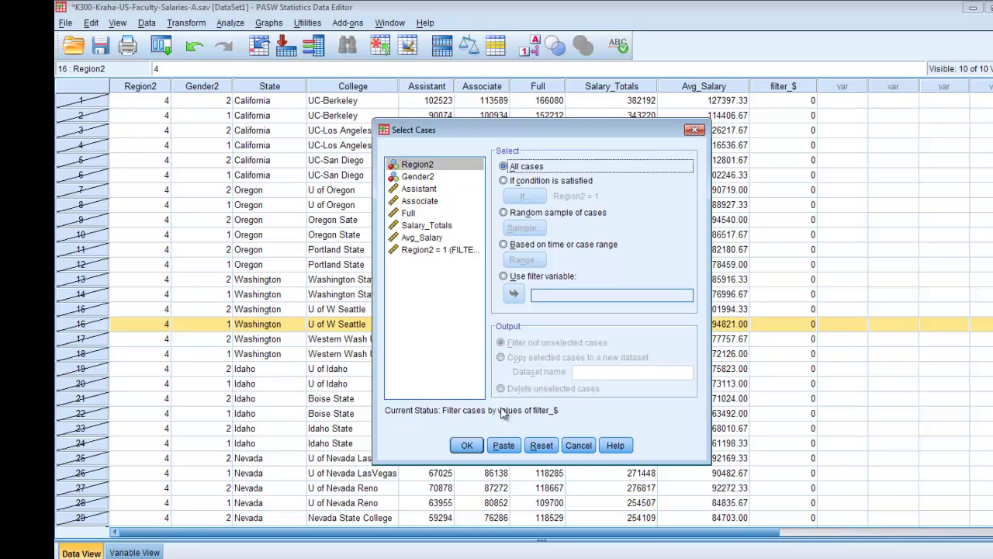
{"action": "left_click", "coordinate": [466, 444]}
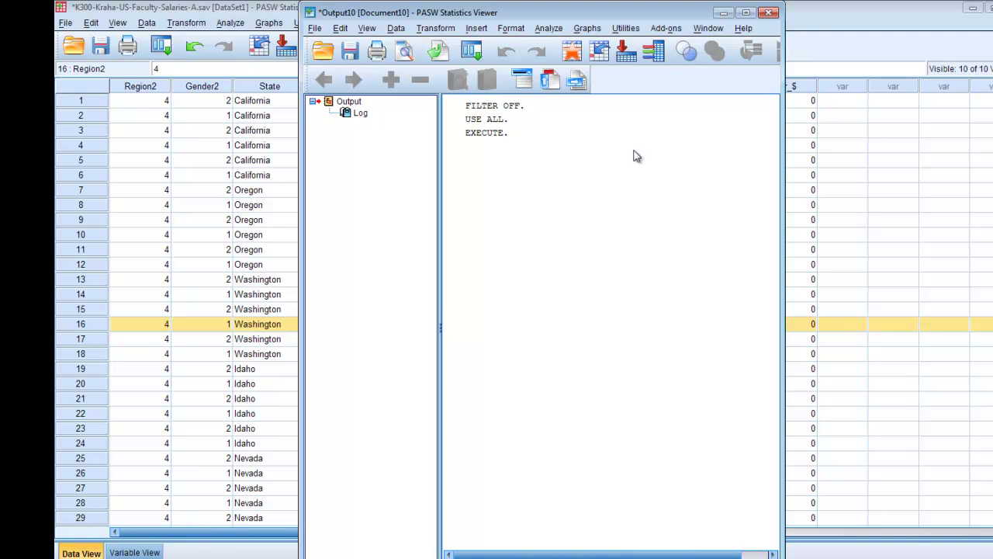
{"action": "left_click", "coordinate": [768, 12]}
{"action": "left_click", "coordinate": [541, 316]}
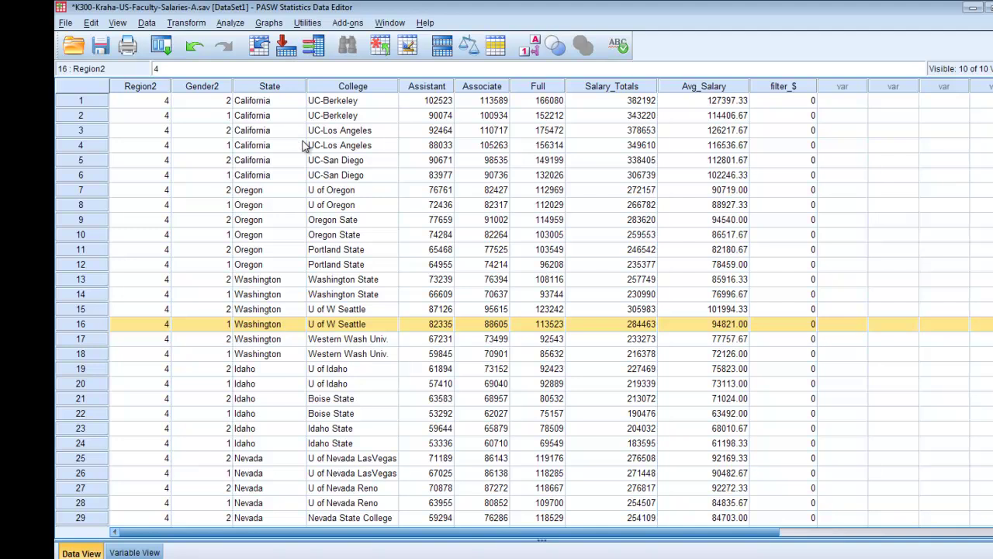
Step: Reset the Independent-Samples T Test with Avg_Salary as test variable and Gender2 as grouping variable
{"action": "left_click", "coordinate": [232, 25]}
{"action": "mouse_move", "coordinate": [267, 71]}
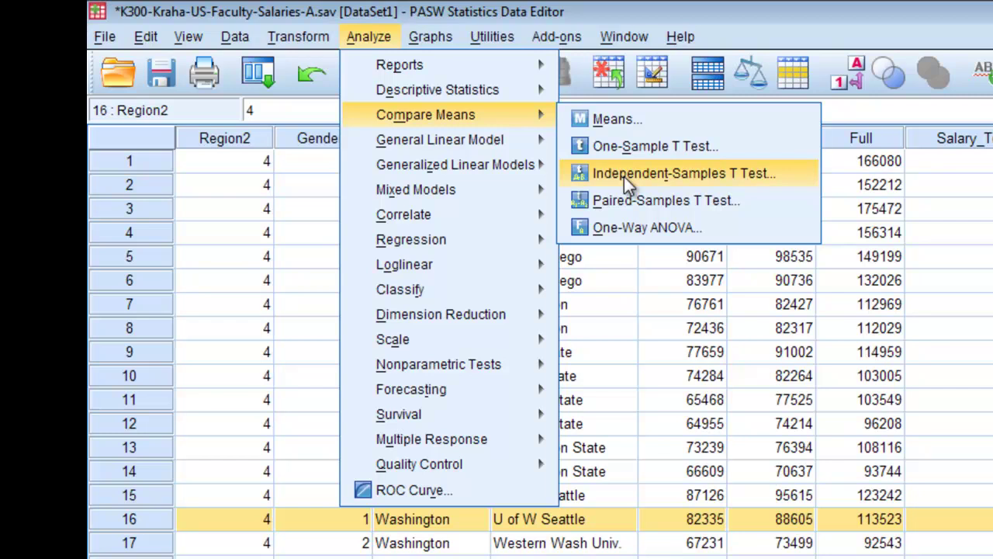
{"action": "left_click", "coordinate": [624, 177]}
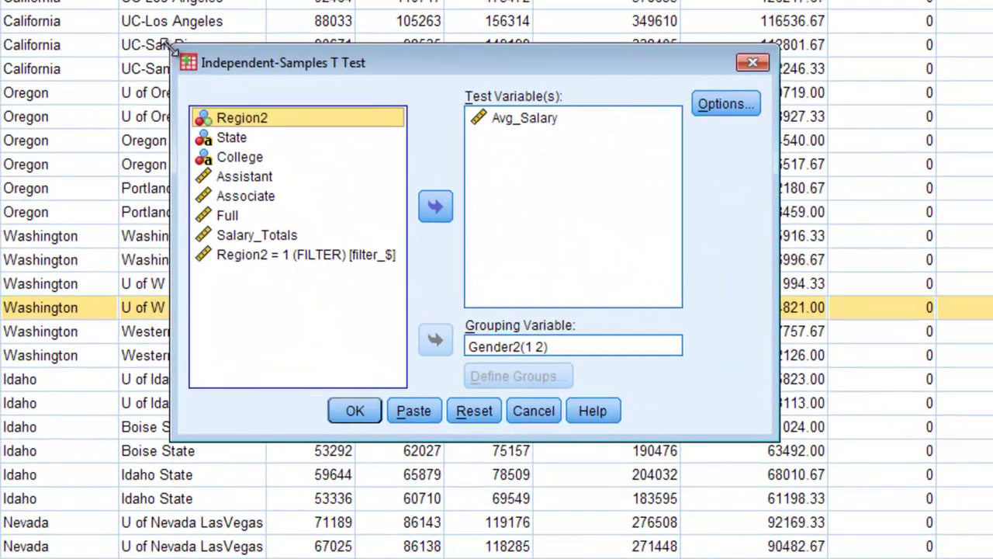
{"action": "left_click", "coordinate": [466, 410]}
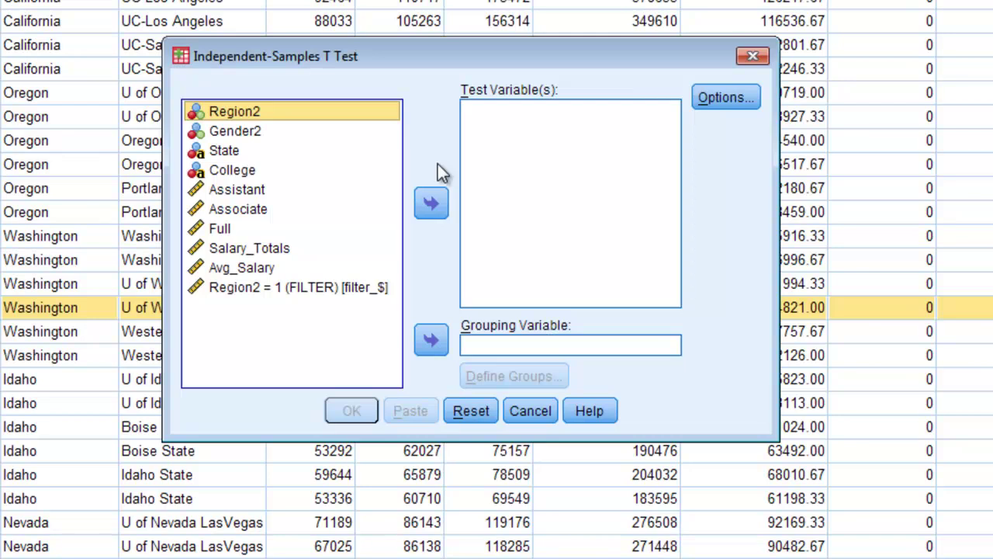
{"action": "left_click", "coordinate": [250, 268]}
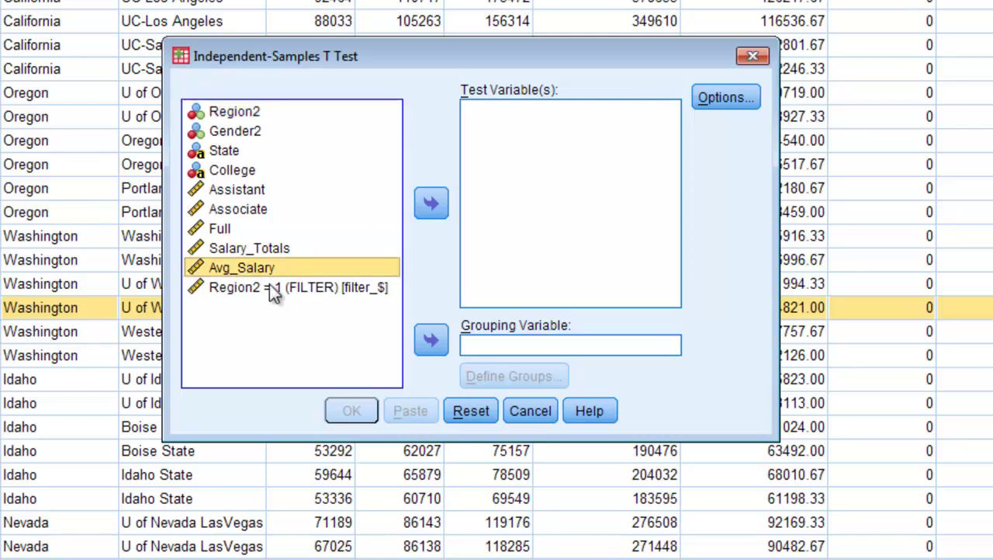
{"action": "left_click", "coordinate": [429, 204]}
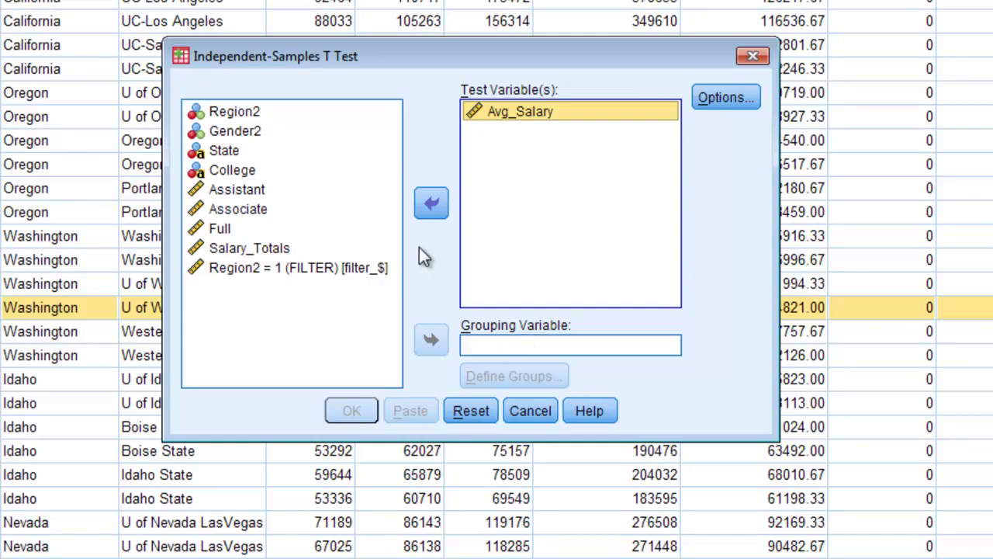
{"action": "left_click", "coordinate": [237, 137]}
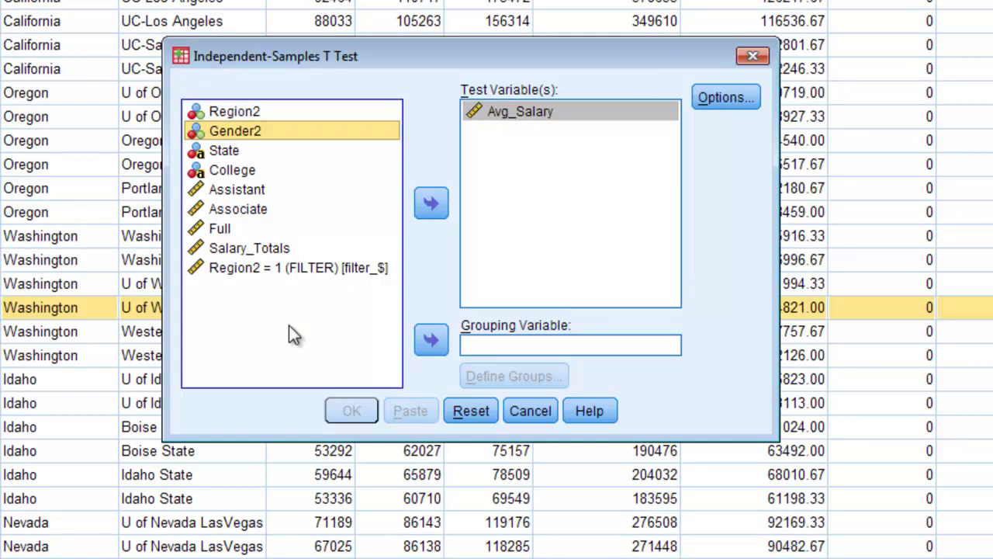
{"action": "left_click", "coordinate": [430, 340]}
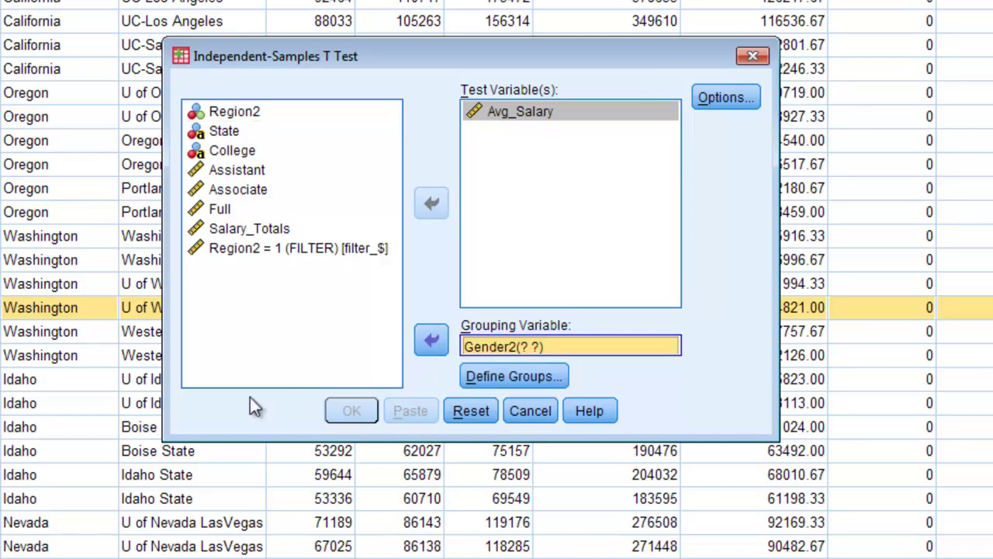
Step: Define the two Gender2 comparison groups as codes 1 and 2
{"action": "left_click", "coordinate": [555, 374]}
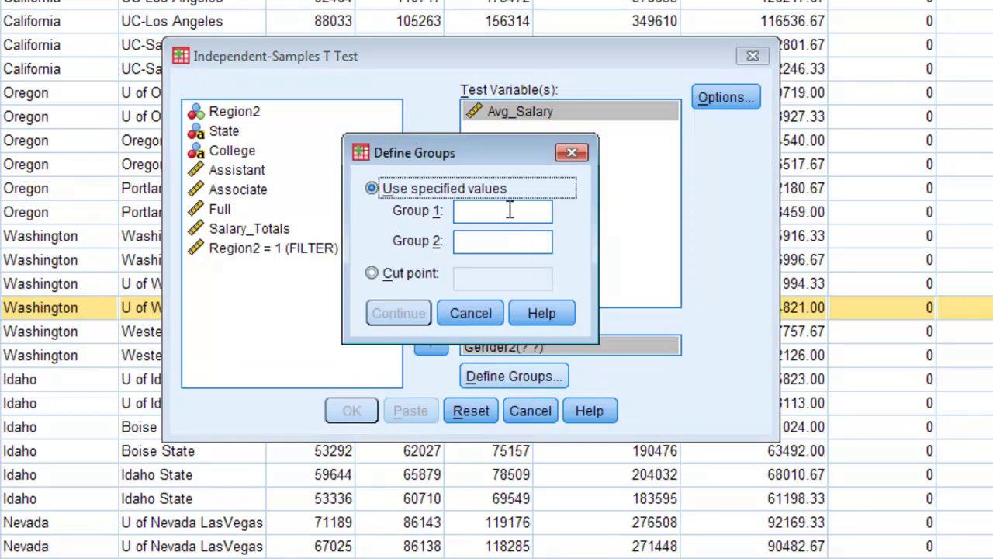
{"action": "left_click", "coordinate": [509, 210]}
{"action": "type", "text": "1"}
{"action": "left_click", "coordinate": [481, 244]}
{"action": "type", "text": "2"}
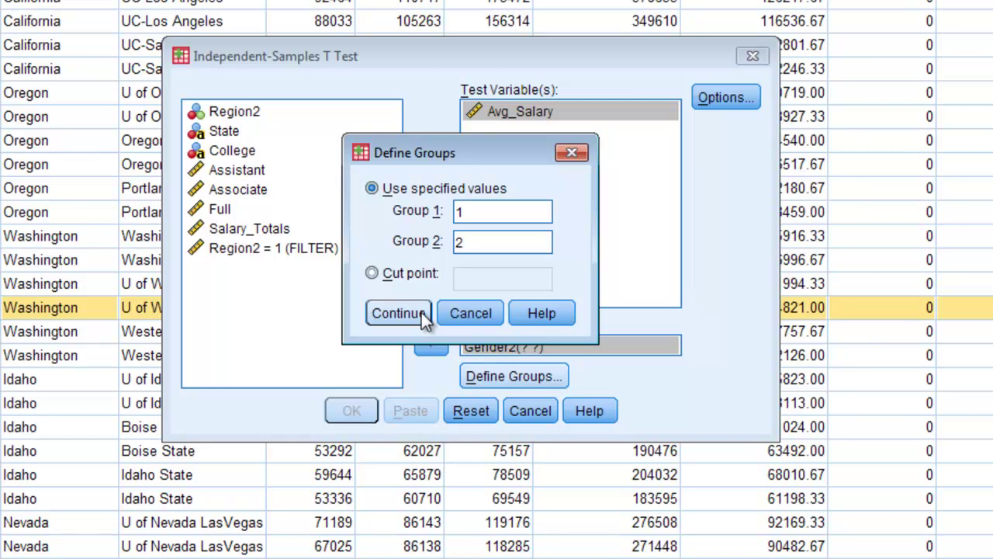
{"action": "left_click", "coordinate": [419, 314]}
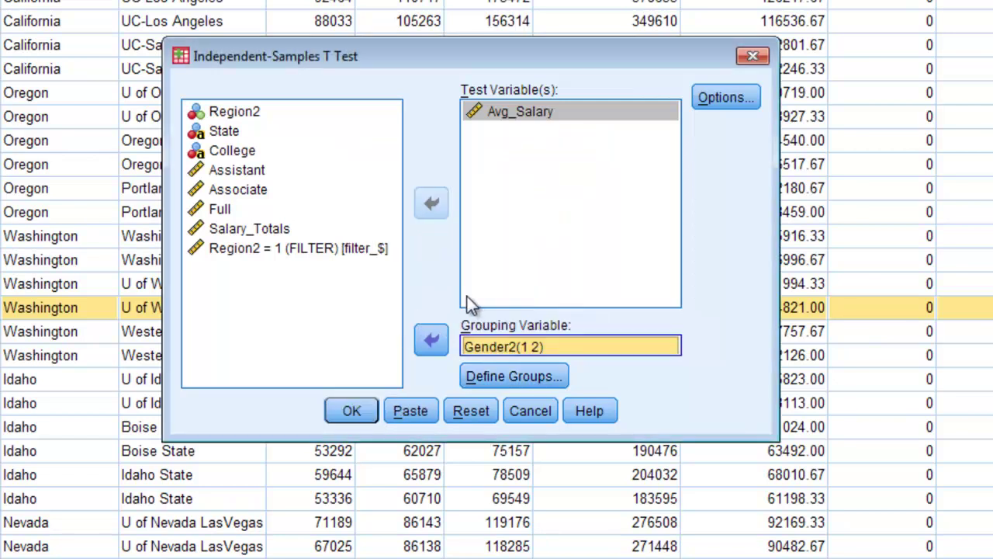
Step: Keep the 95% confidence interval and paste the Avg_Salary by Gender2(1 2) T-TEST into syntax
{"action": "left_click", "coordinate": [721, 101]}
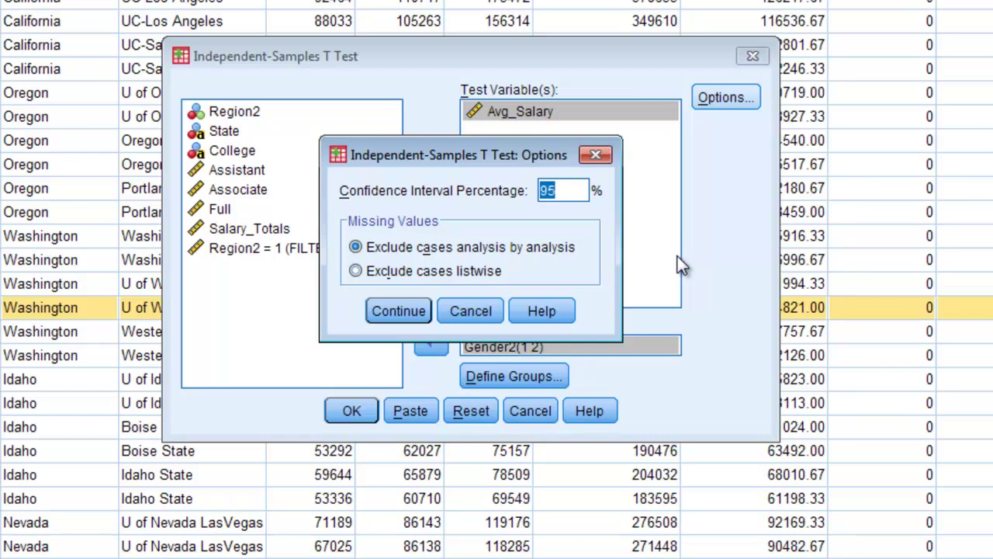
{"action": "left_click", "coordinate": [413, 310]}
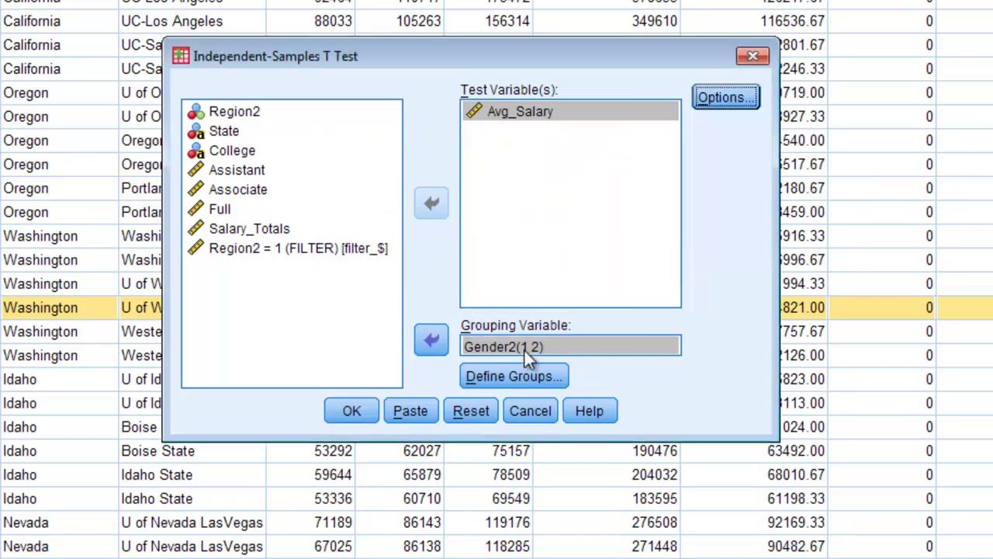
{"action": "left_click", "coordinate": [397, 414]}
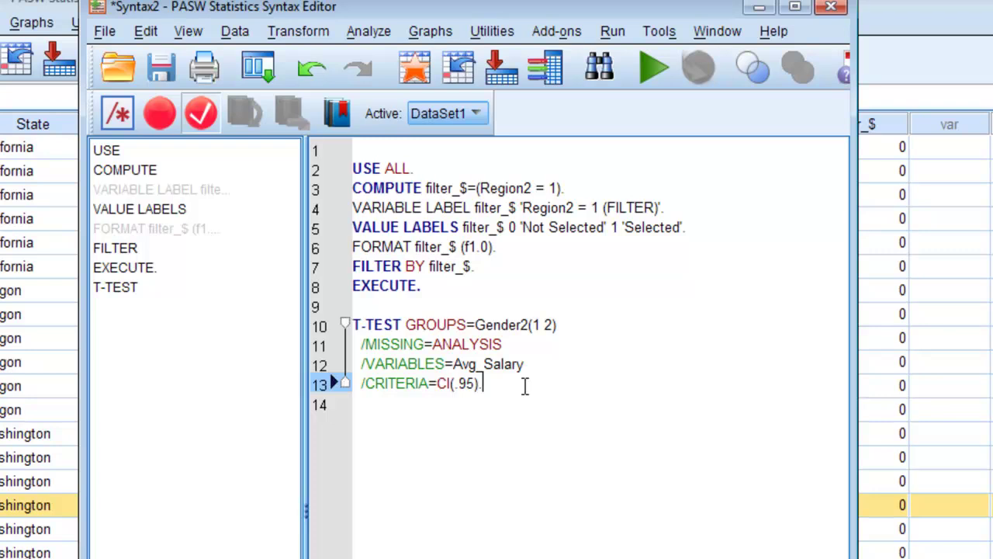
{"action": "left_click_drag", "start_coordinate": [523, 386], "coordinate": [353, 324]}
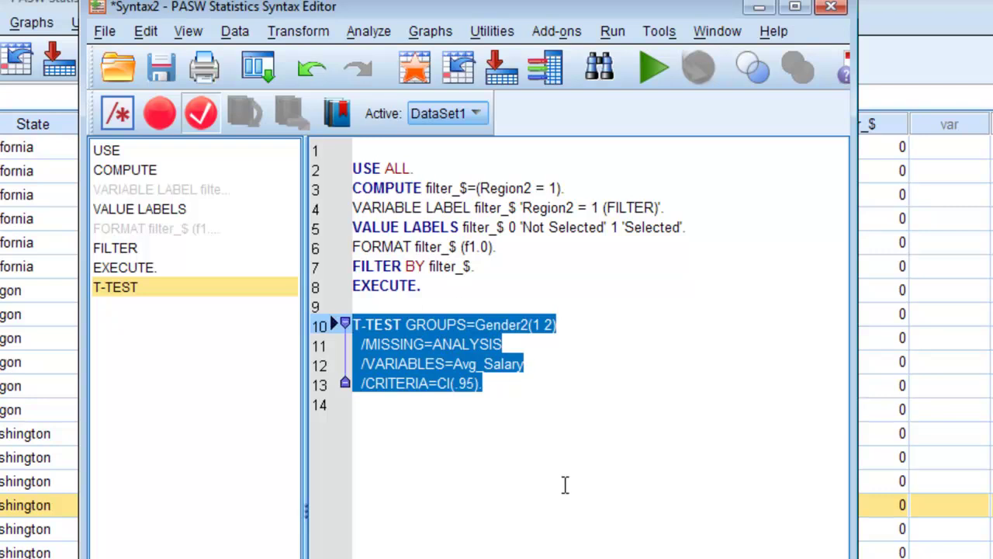
Step: Run the T-TEST and inspect the Group Statistics table in the maximized Output Viewer
{"action": "left_click", "coordinate": [654, 68]}
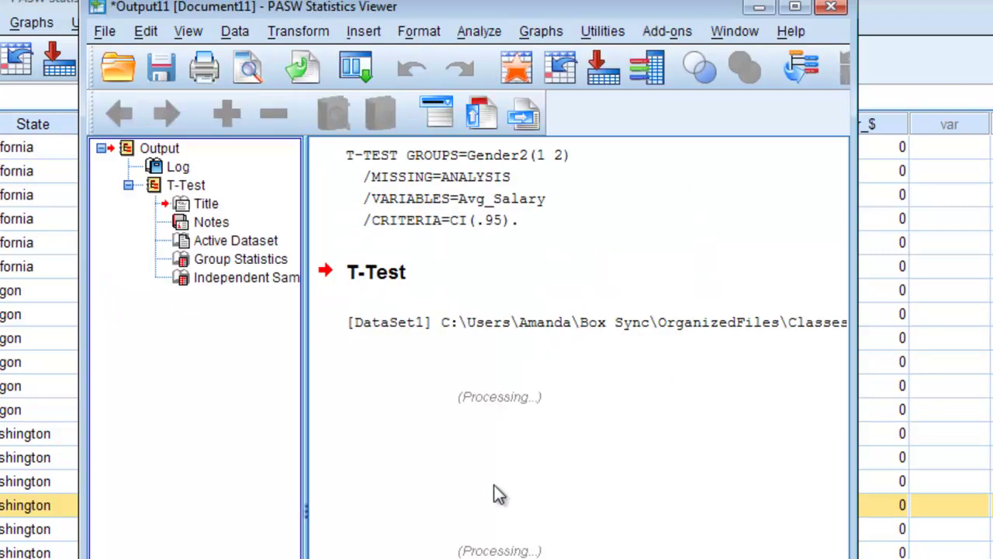
{"action": "left_click", "coordinate": [794, 7]}
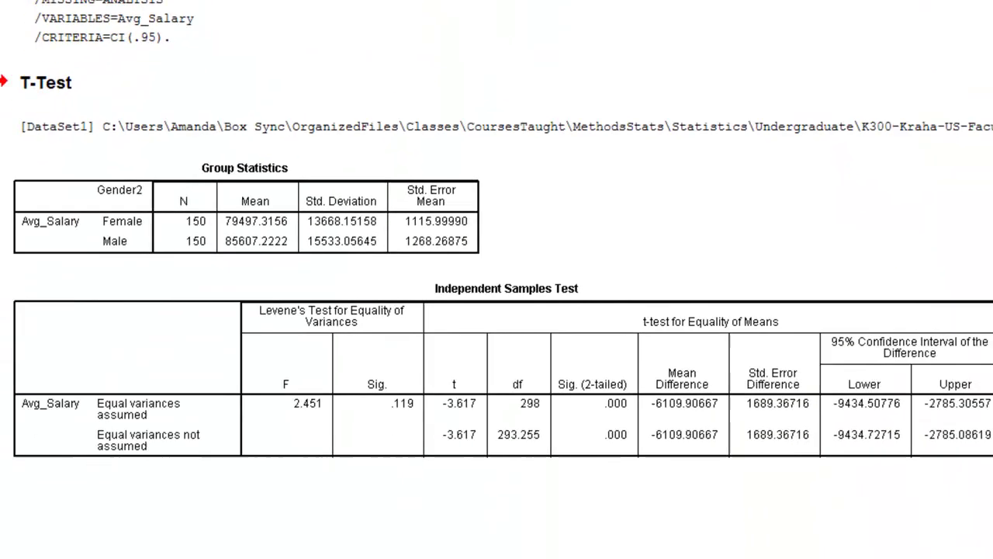
{"action": "left_click", "coordinate": [282, 189]}
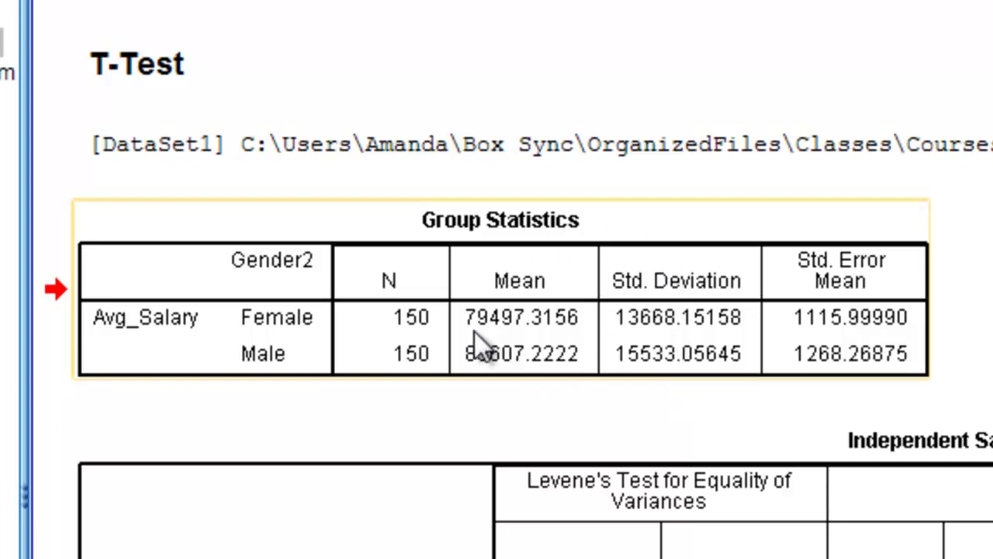
{"action": "left_click", "coordinate": [489, 372]}
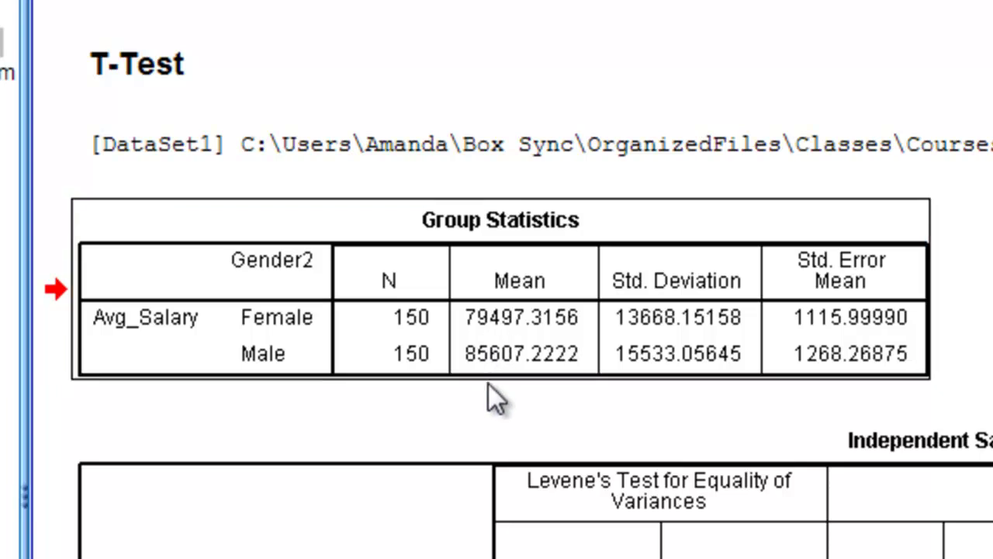
Step: Review the Independent Samples Test table showing t = -3.617 with df 298
{"action": "left_click", "coordinate": [357, 493]}
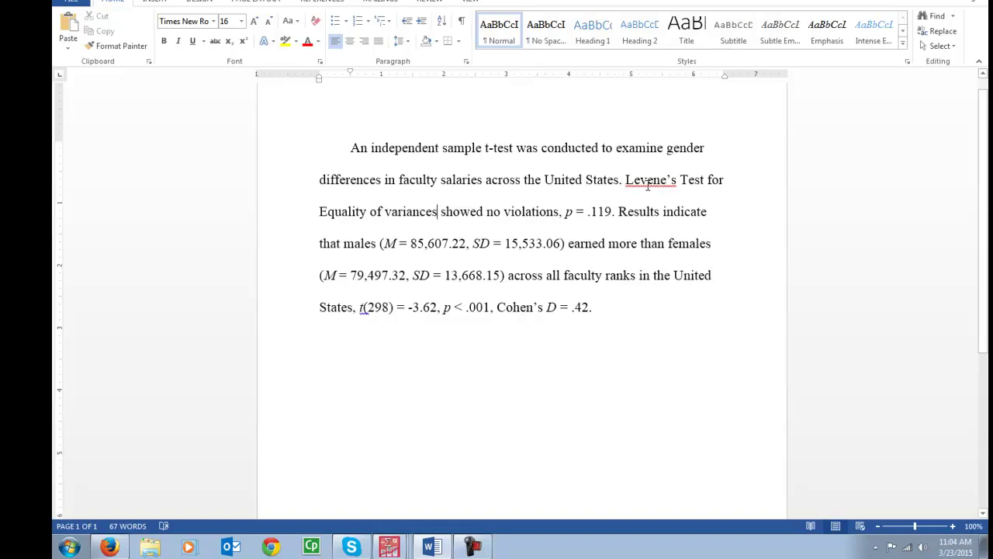
{"action": "key", "text": "super+Down"}
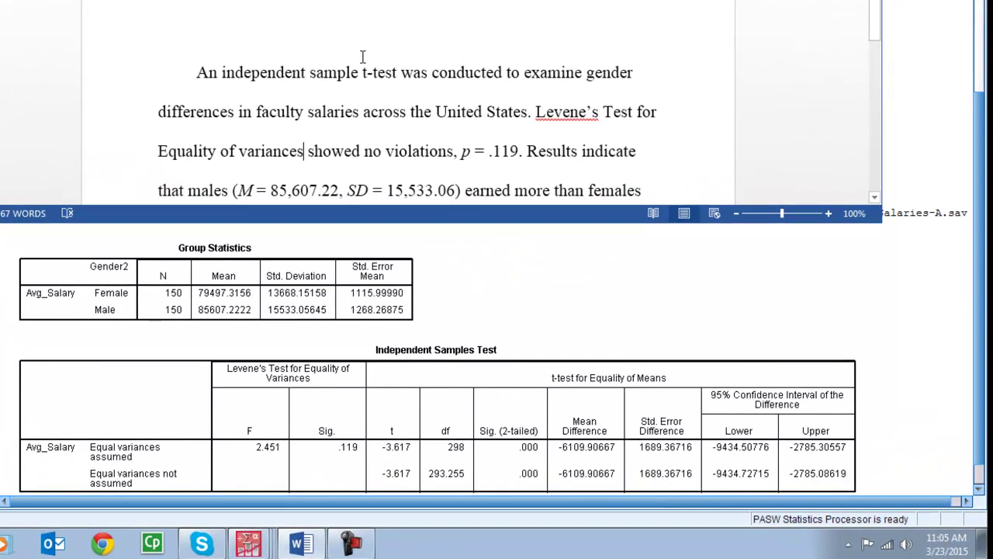
{"action": "left_click", "coordinate": [359, 72]}
{"action": "type", "text": "s"}
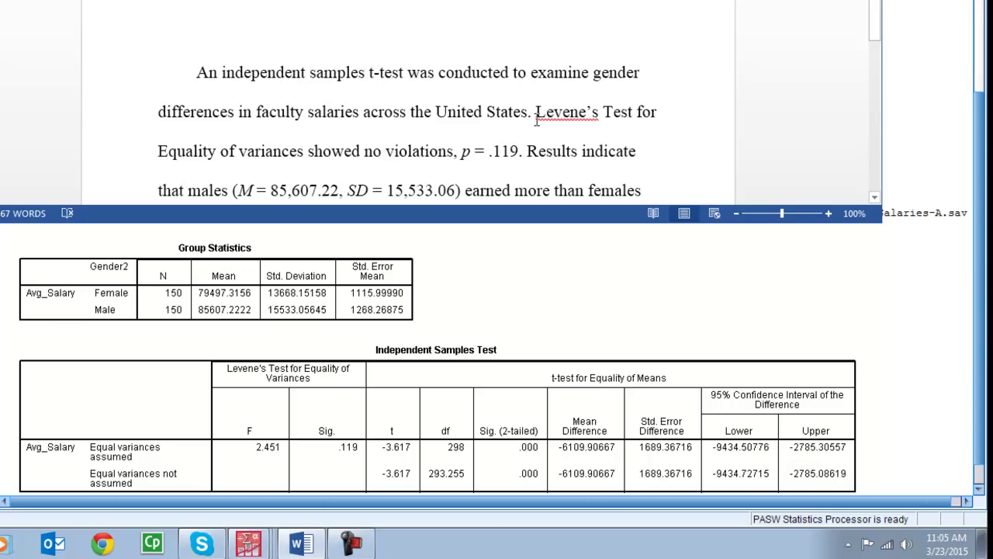
{"action": "left_click_drag", "start_coordinate": [535, 117], "coordinate": [219, 83]}
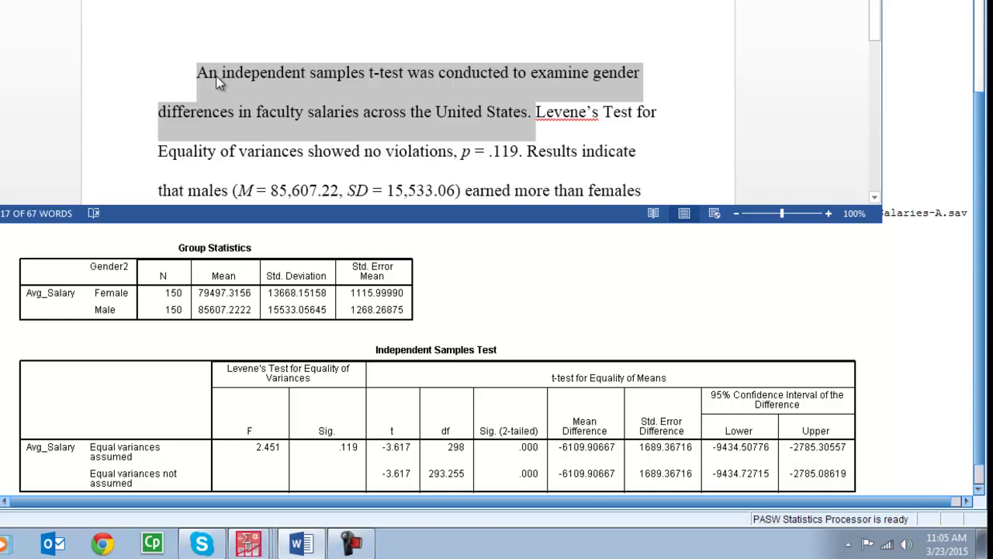
{"action": "left_click", "coordinate": [397, 82]}
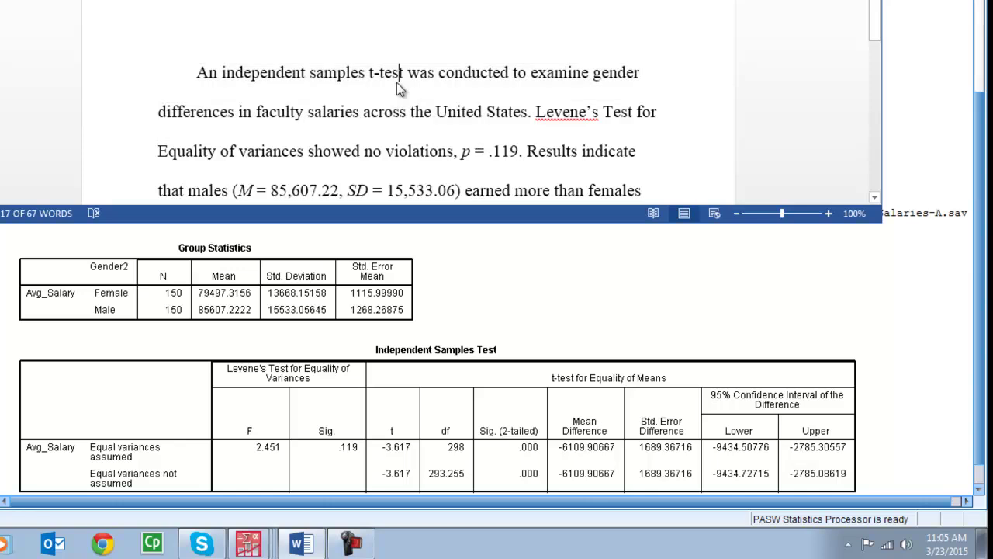
{"action": "left_click_drag", "start_coordinate": [533, 115], "coordinate": [526, 154]}
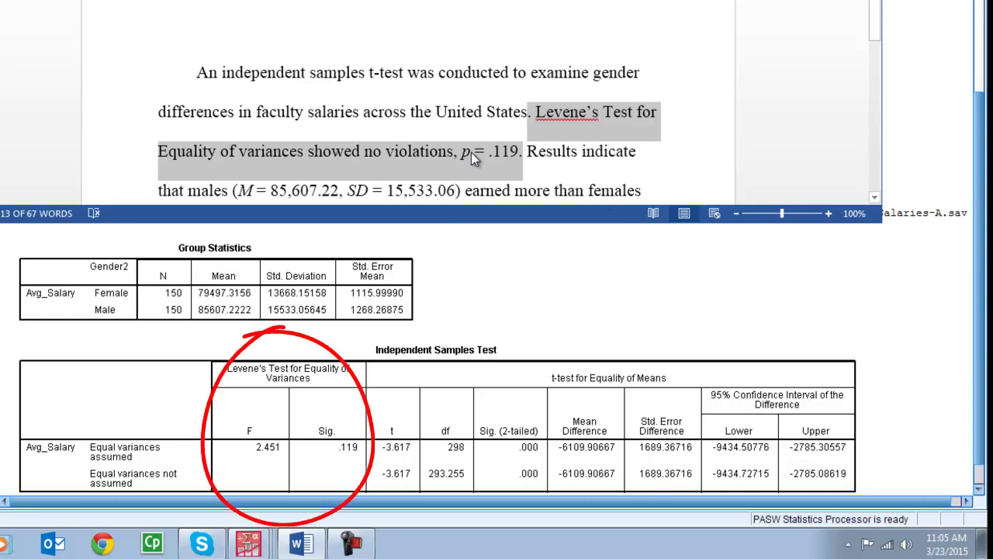
{"action": "left_click", "coordinate": [428, 362]}
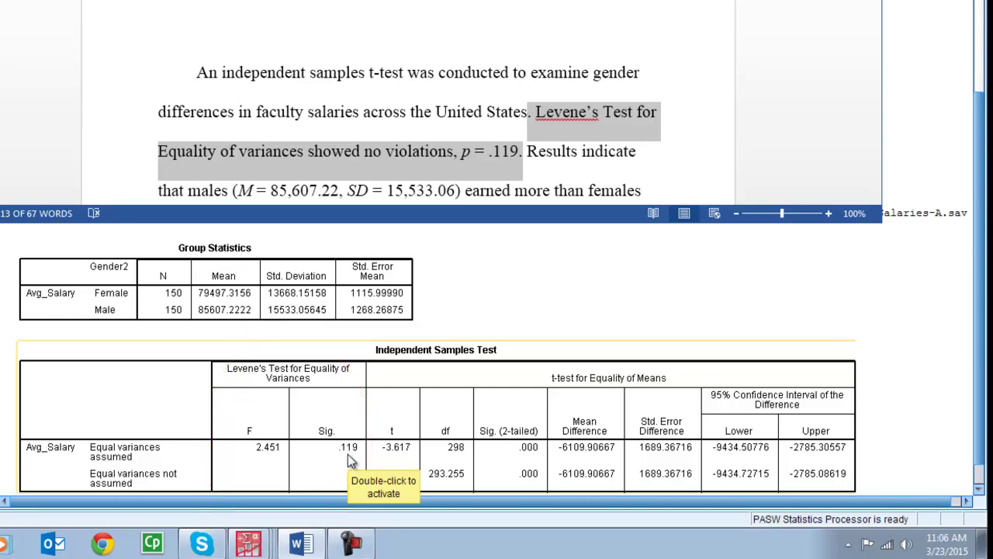
{"action": "left_click", "coordinate": [602, 142]}
{"action": "left_click", "coordinate": [586, 152]}
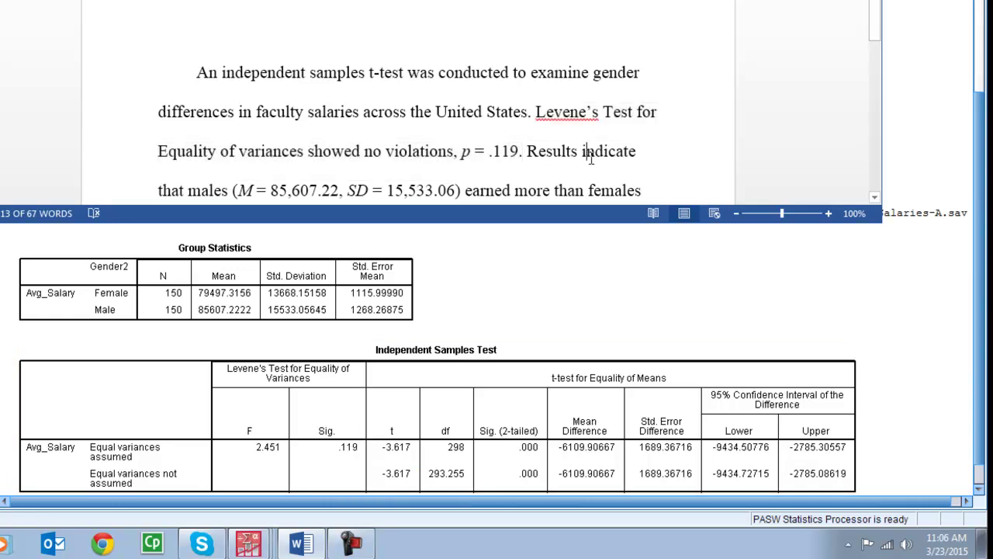
{"action": "scroll", "coordinate": [588, 155], "scroll_direction": "down", "scroll_amount": 2}
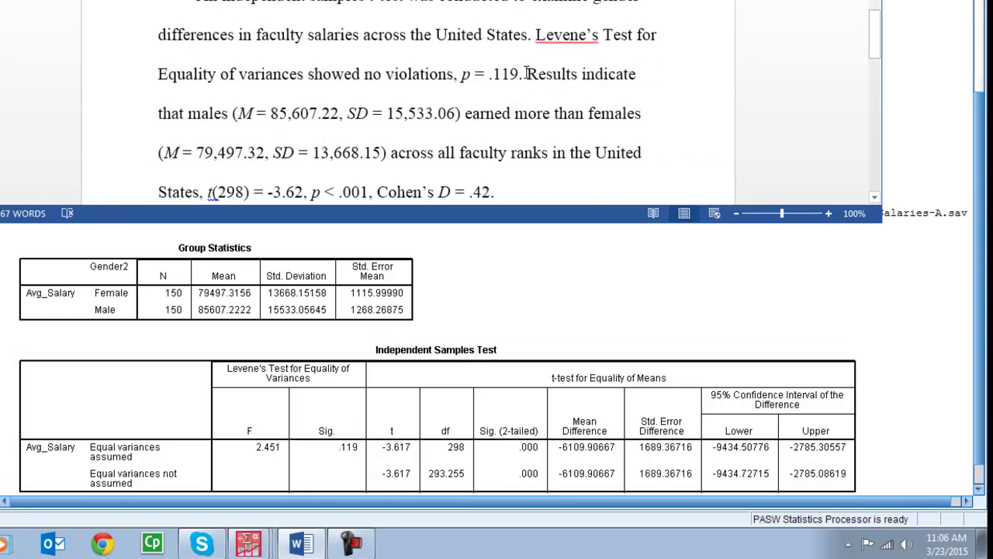
{"action": "left_click_drag", "start_coordinate": [527, 74], "coordinate": [515, 188]}
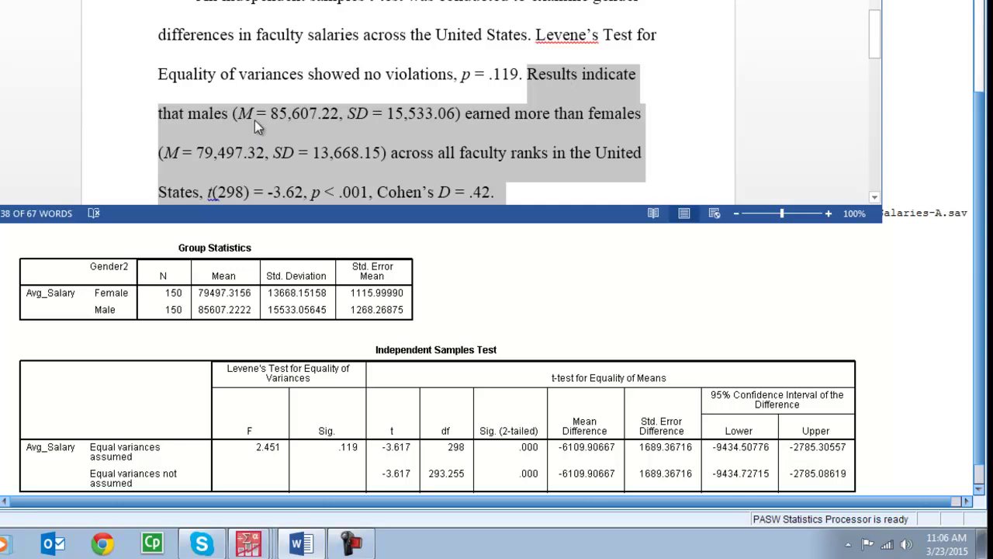
{"action": "left_click", "coordinate": [250, 242]}
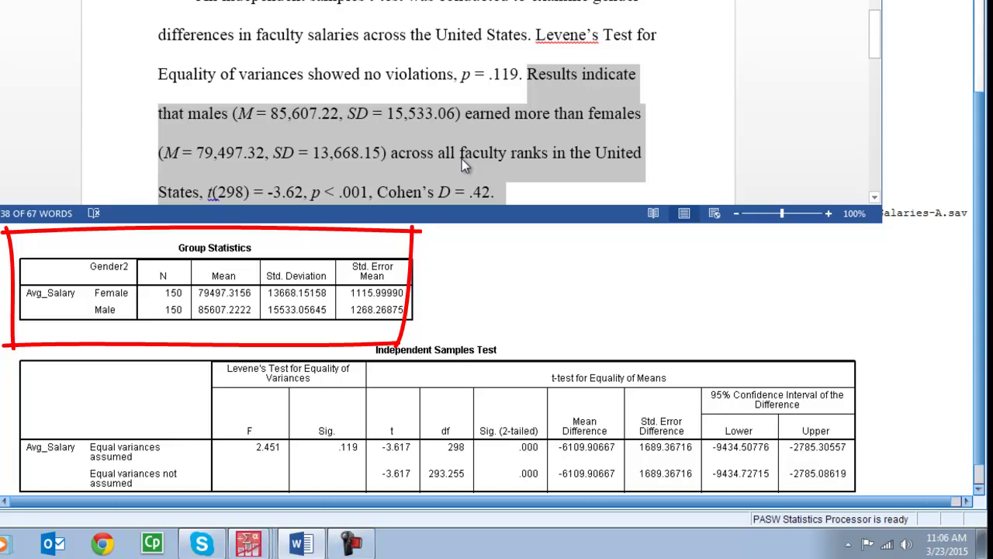
{"action": "left_click", "coordinate": [204, 195]}
{"action": "left_click_drag", "start_coordinate": [204, 195], "coordinate": [520, 191]}
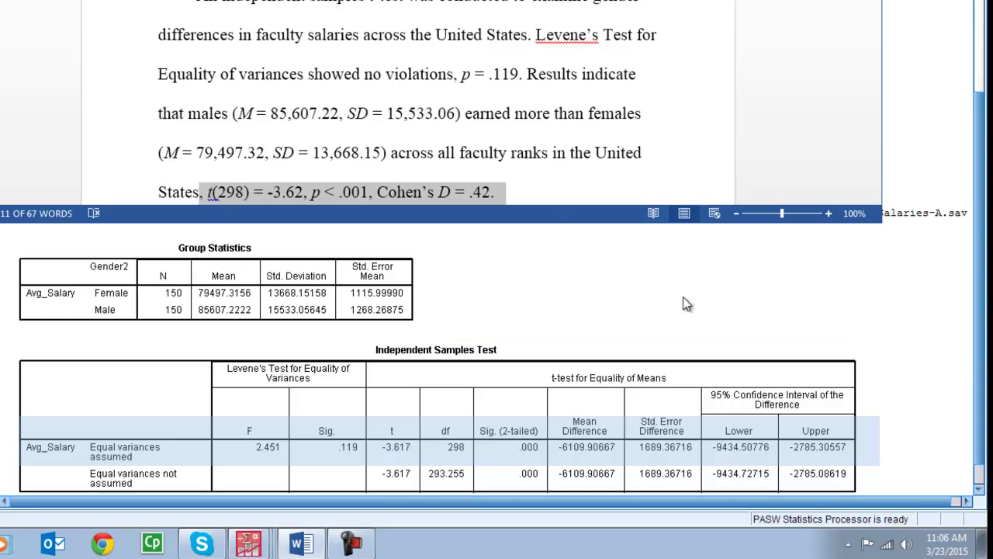
{"action": "left_click", "coordinate": [606, 443]}
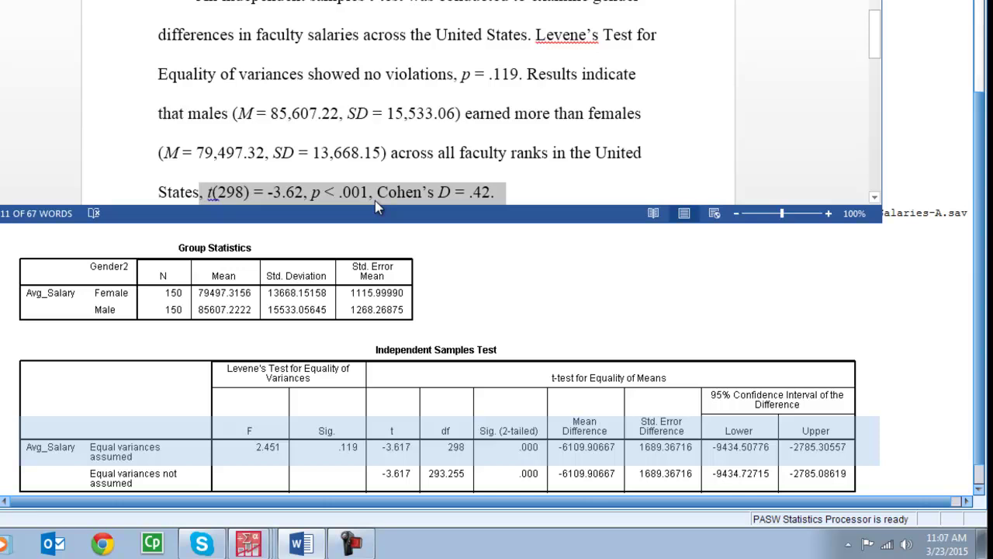
{"action": "left_click", "coordinate": [383, 192]}
{"action": "left_click_drag", "start_coordinate": [383, 194], "coordinate": [502, 226]}
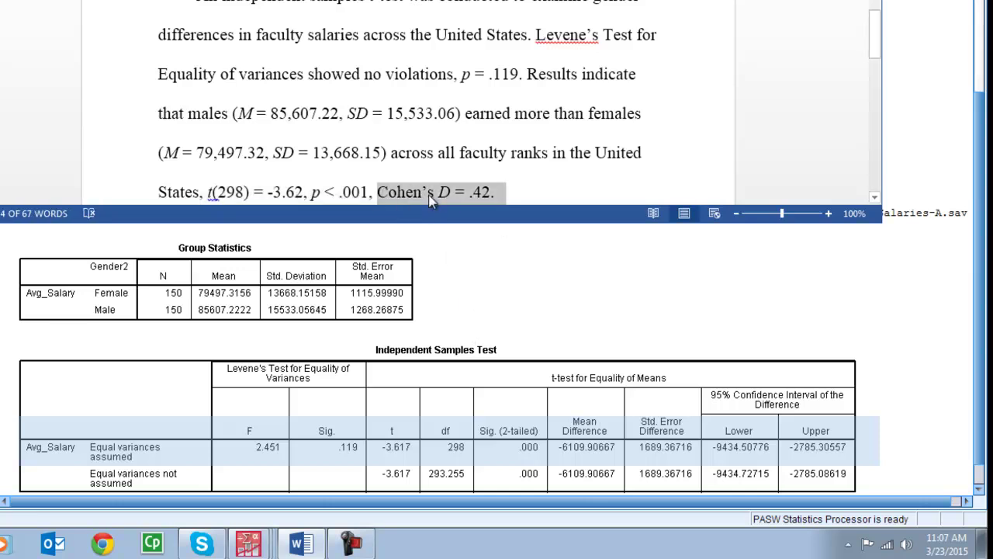
{"action": "left_click_drag", "start_coordinate": [311, 192], "coordinate": [367, 148]}
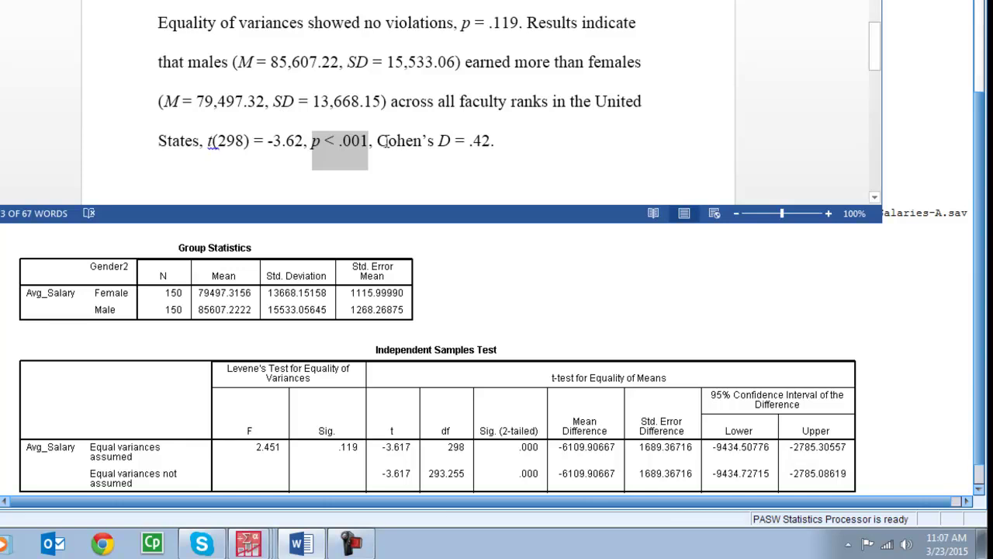
{"action": "left_click_drag", "start_coordinate": [377, 142], "coordinate": [513, 142]}
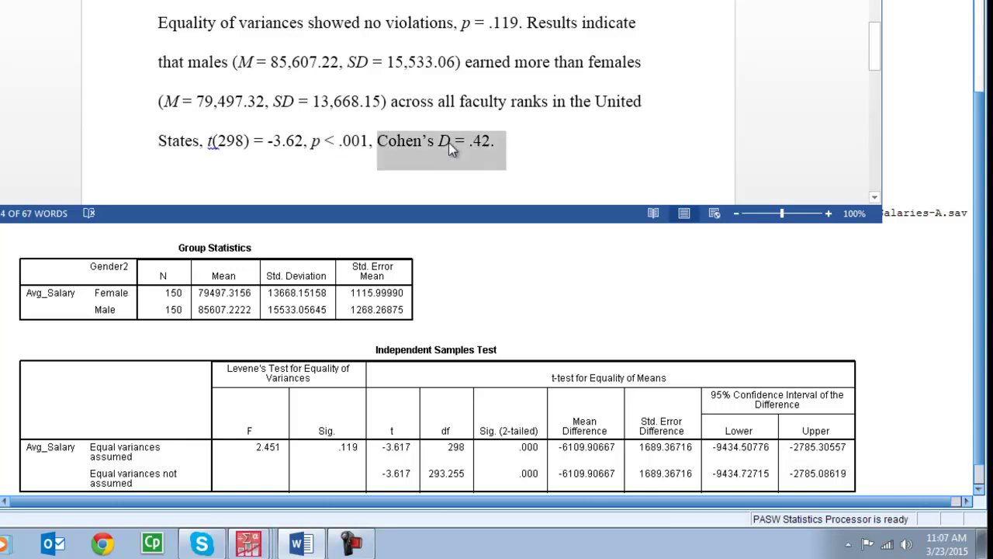
{"action": "left_click", "coordinate": [582, 313]}
{"action": "left_click", "coordinate": [609, 402]}
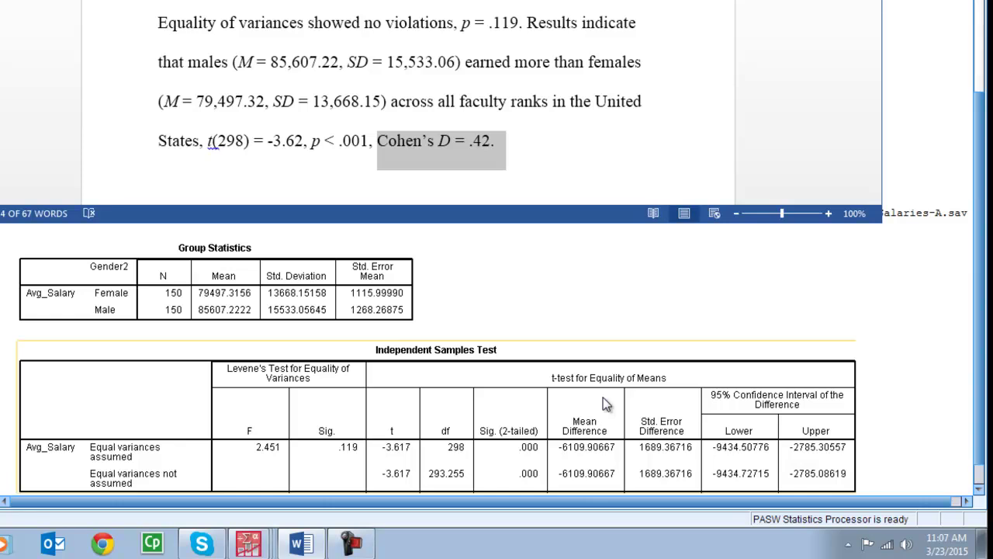
Step: Search 'cohens d calc' in a new Firefox tab and open the UCCS Effect Size Calculators page
{"action": "right_click", "coordinate": [608, 405]}
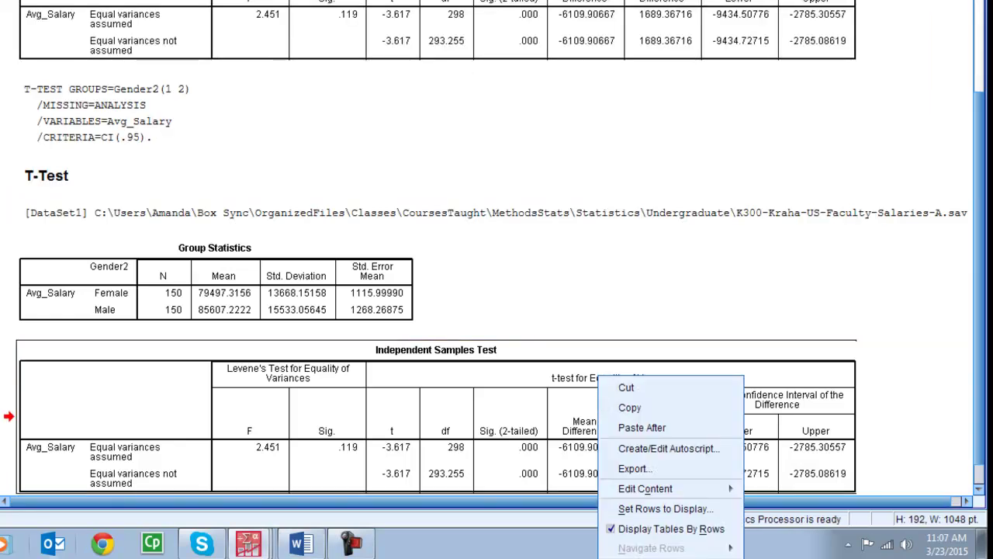
{"action": "left_click", "coordinate": [629, 408]}
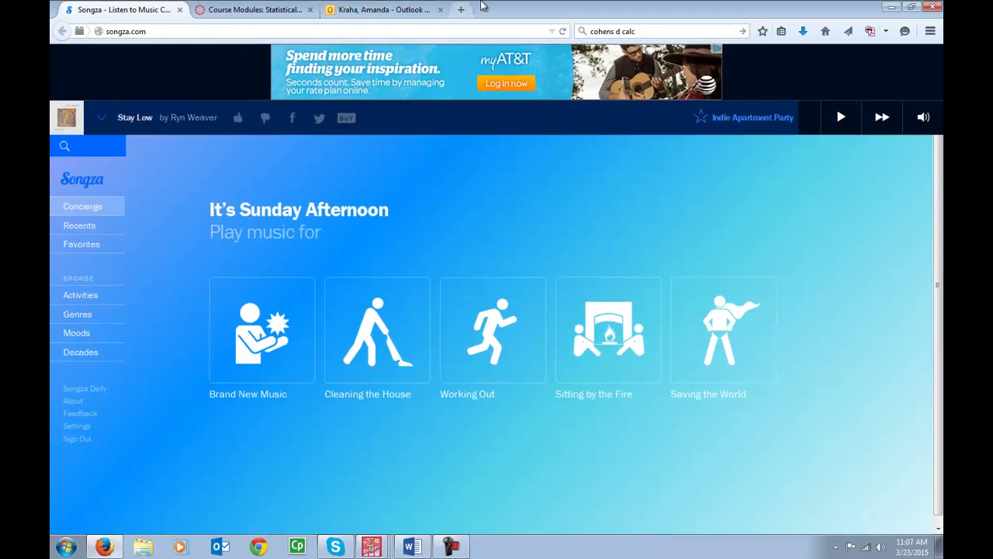
{"action": "left_click", "coordinate": [460, 9]}
{"action": "left_click", "coordinate": [671, 33]}
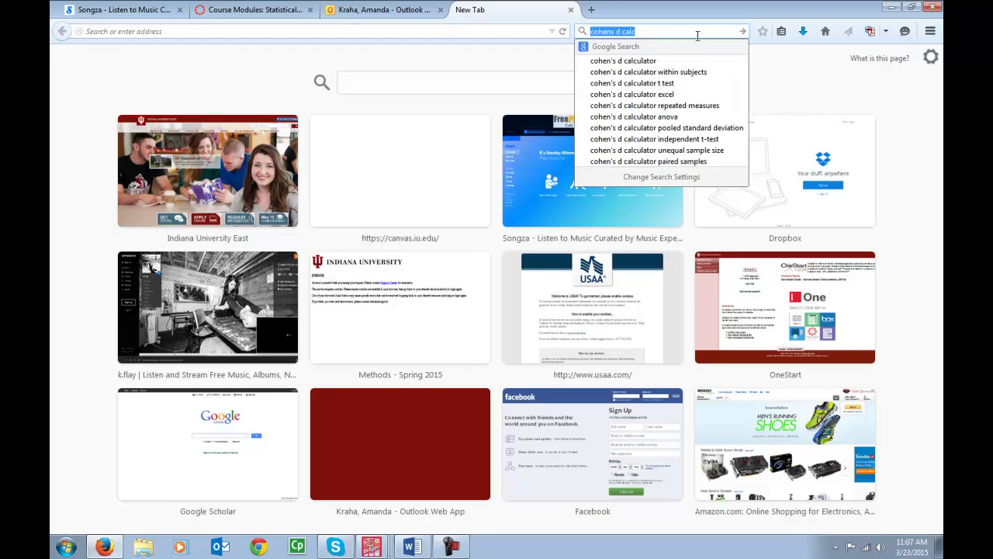
{"action": "key", "text": "Return"}
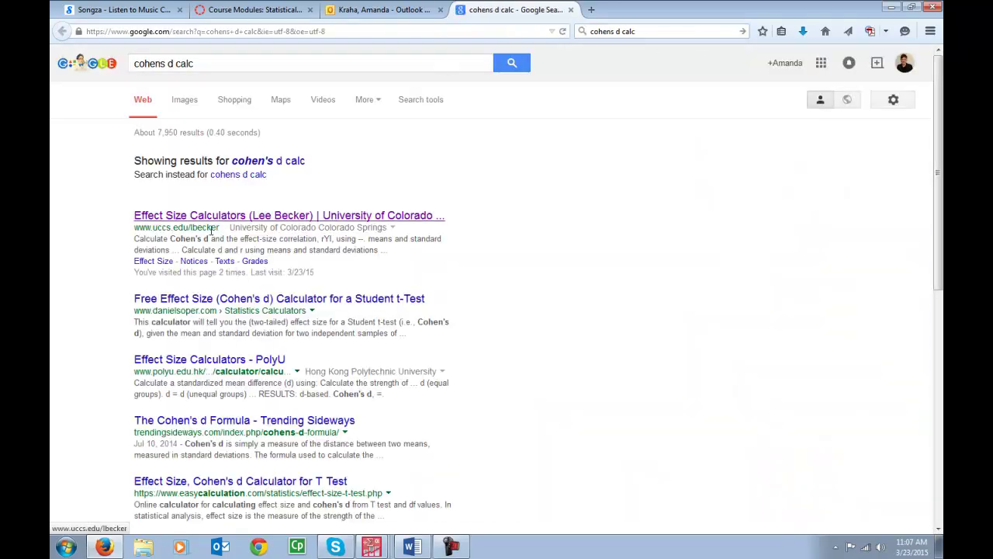
{"action": "left_click", "coordinate": [367, 219]}
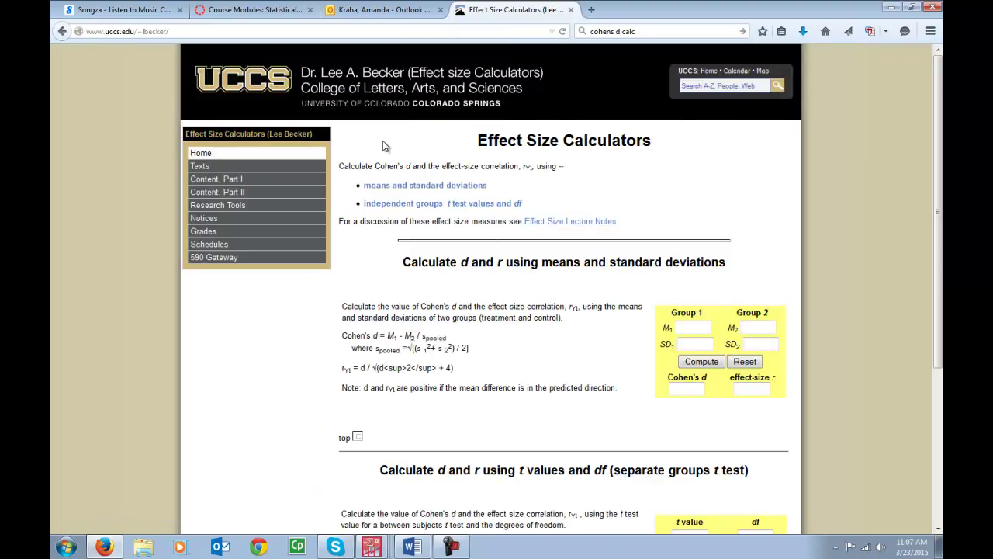
Step: Snap the Firefox window to the right half, beside the SPSS output
{"action": "scroll", "coordinate": [510, 333], "scroll_direction": "down", "scroll_amount": 2}
{"action": "left_click_drag", "start_coordinate": [659, 16], "coordinate": [942, 16]}
{"action": "left_click_drag", "start_coordinate": [758, 531], "coordinate": [909, 530]}
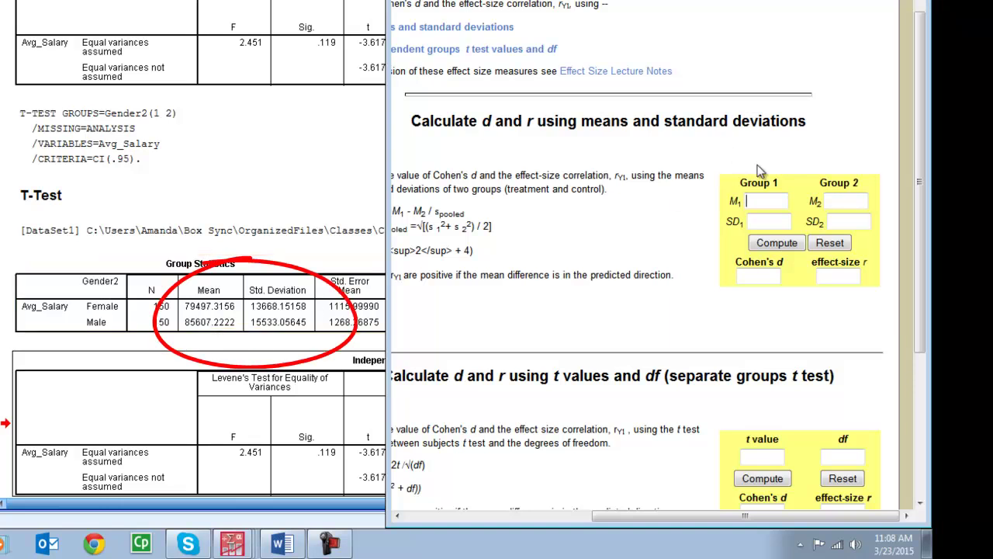
Step: Enter M1 79497.32, SD1 13668.15, M2 85607.22 and SD2 15533.06 into the means calculator
{"action": "left_click", "coordinate": [769, 201]}
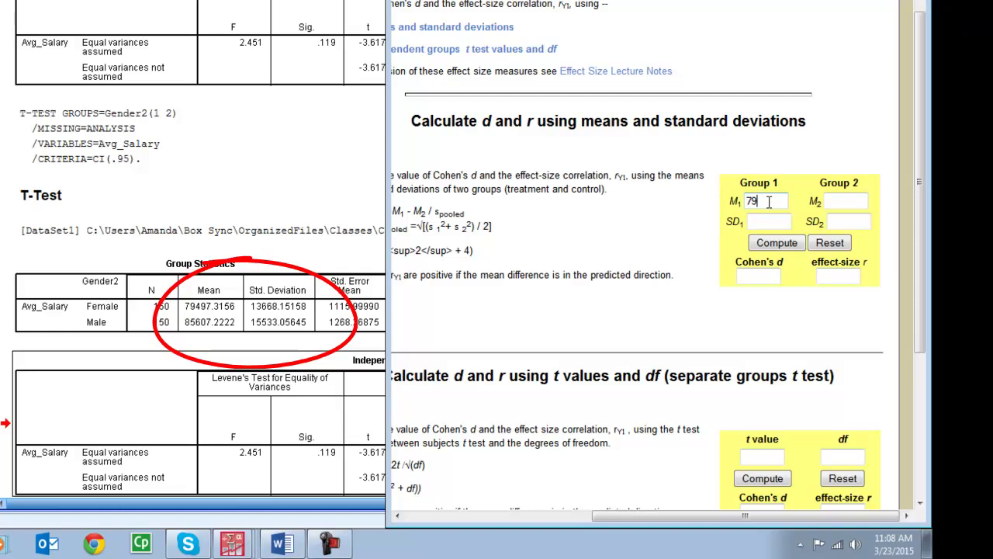
{"action": "type", "text": "79497."}
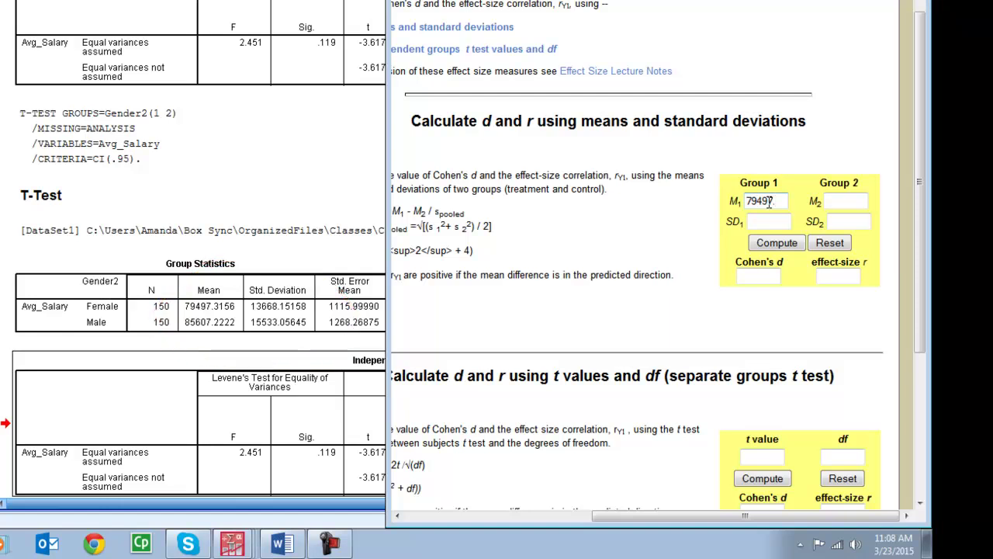
{"action": "type", "text": "32"}
{"action": "left_click", "coordinate": [770, 221]}
{"action": "type", "text": "13668."}
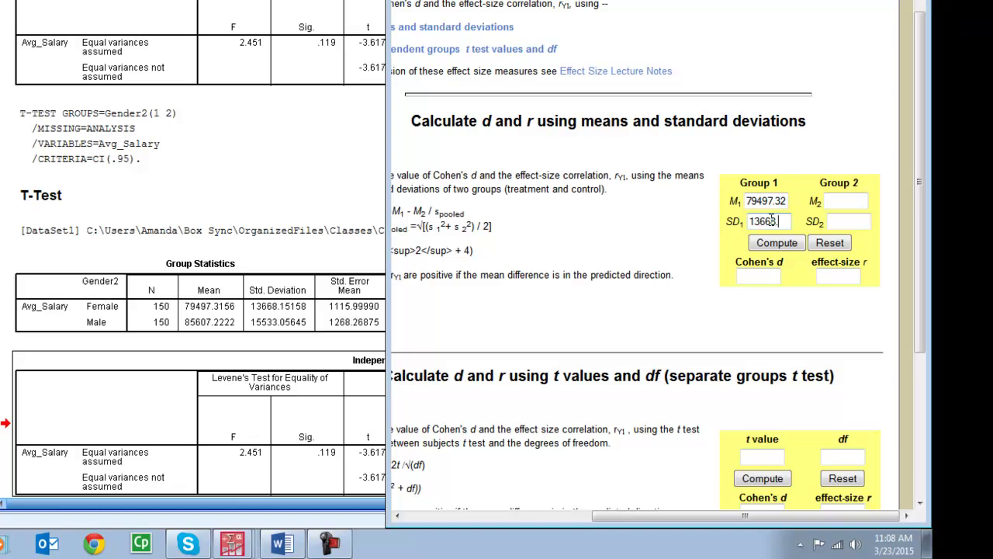
{"action": "type", "text": "15"}
{"action": "left_click", "coordinate": [848, 199]}
{"action": "type", "text": "85607.22"}
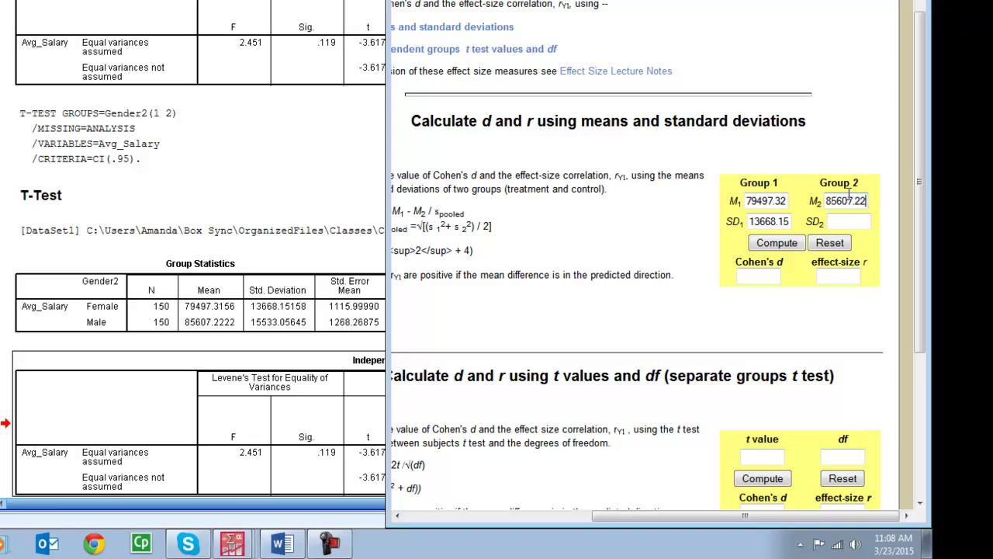
{"action": "left_click", "coordinate": [847, 222]}
{"action": "type", "text": "15533.06"}
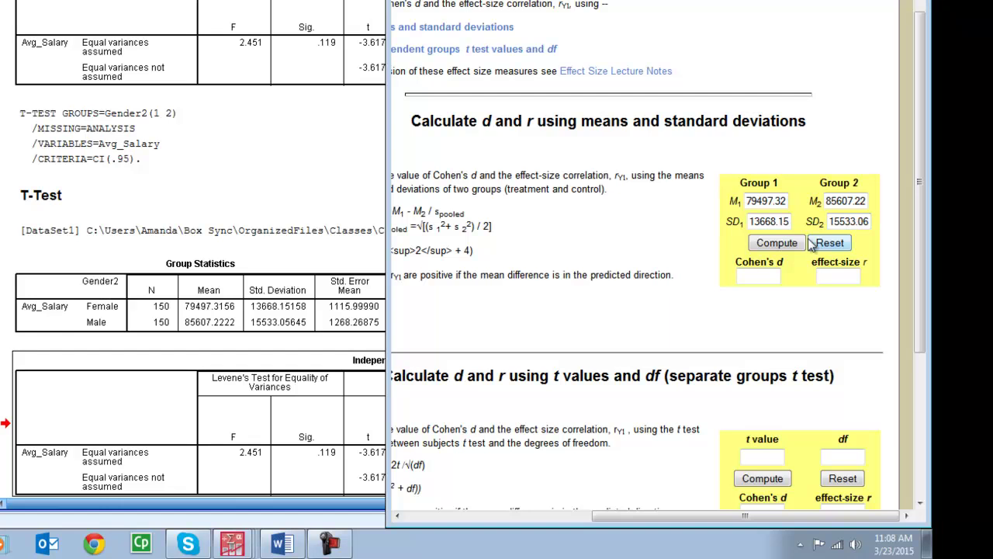
Step: Compute Cohen's d (-0.417618) and effect-size r (-0.204400), check the minus sign, then return to Word
{"action": "left_click", "coordinate": [780, 245]}
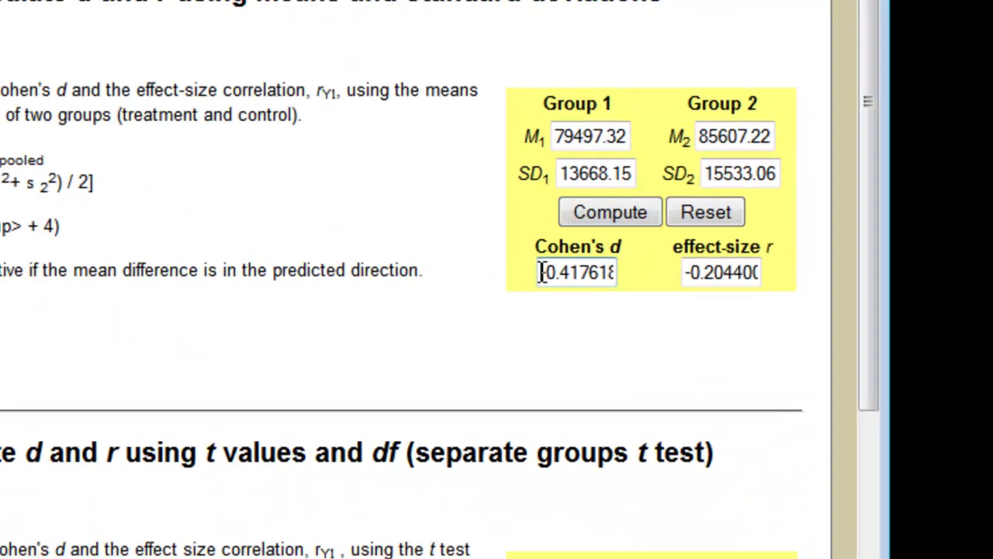
{"action": "left_click_drag", "start_coordinate": [740, 276], "coordinate": [768, 274]}
{"action": "left_click_drag", "start_coordinate": [531, 268], "coordinate": [551, 268]}
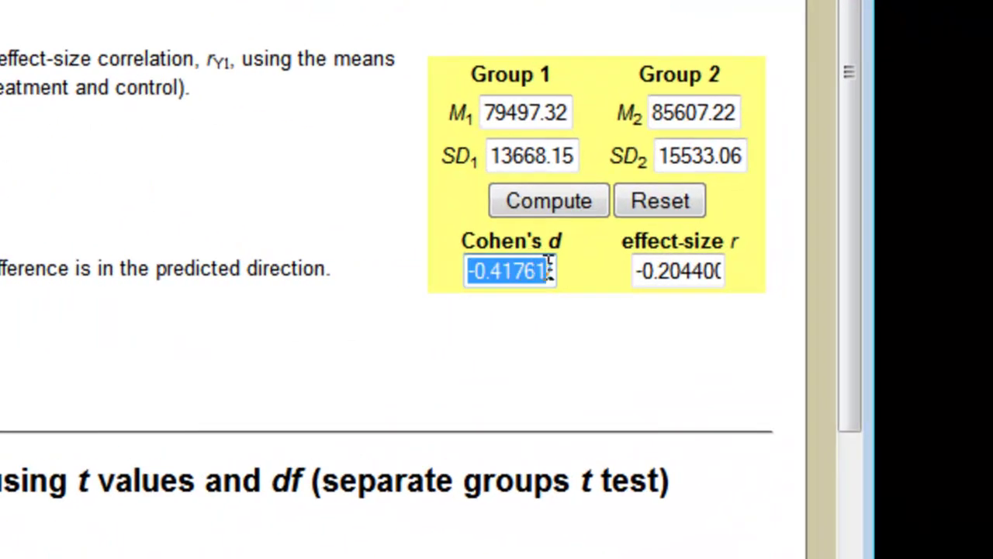
{"action": "left_click_drag", "start_coordinate": [477, 269], "coordinate": [468, 271]}
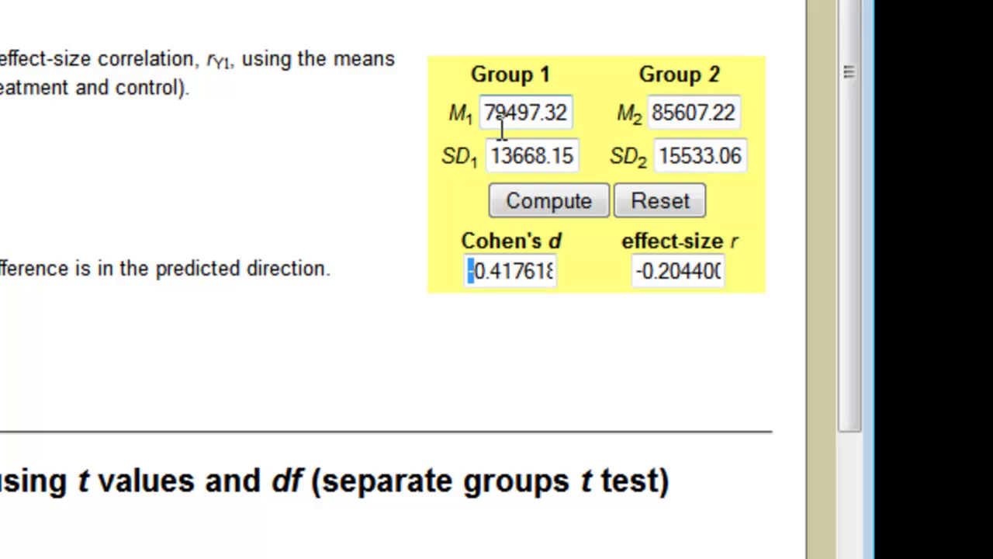
{"action": "key", "text": "alt+Tab"}
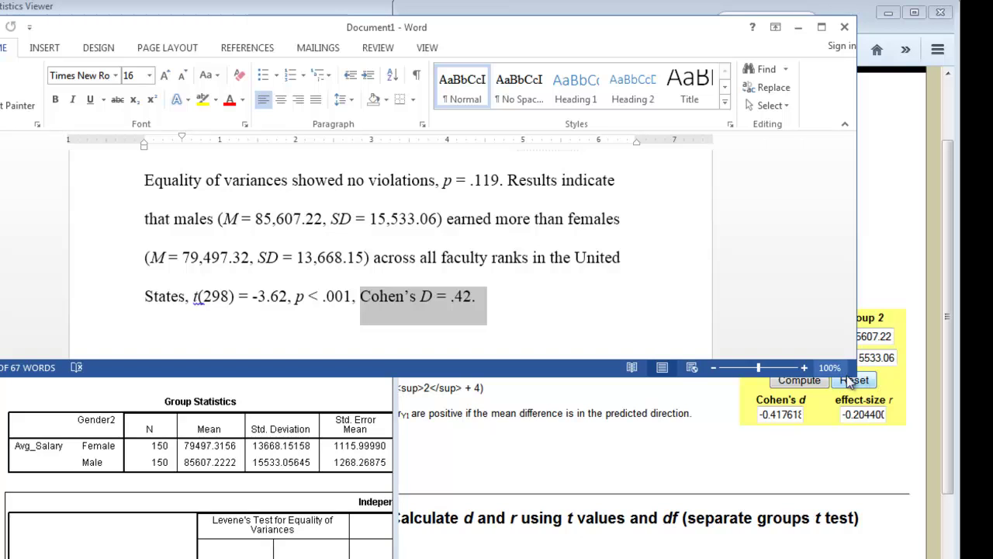
Step: Enlarge the Word window to show the t(298) = -3.62 paragraph from its opening sentence
{"action": "left_click_drag", "start_coordinate": [851, 367], "coordinate": [846, 558]}
{"action": "left_click", "coordinate": [507, 354]}
{"action": "scroll", "coordinate": [492, 385], "scroll_direction": "up", "scroll_amount": 2}
{"action": "scroll", "coordinate": [492, 385], "scroll_direction": "up", "scroll_amount": 1}
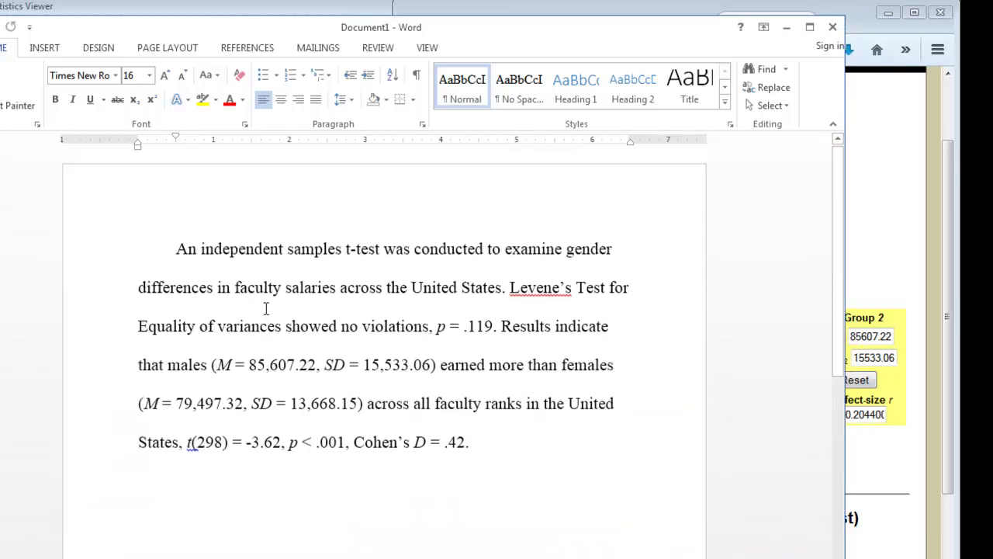